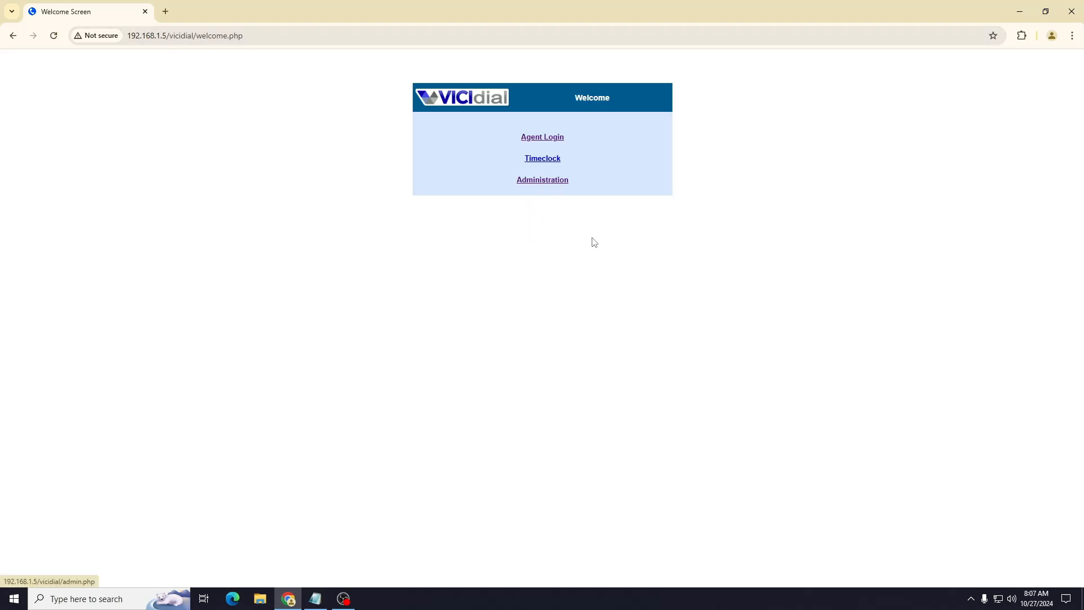
- Open the carrier listings in the administration area
{"action": "left_click", "coordinate": [540, 182]}
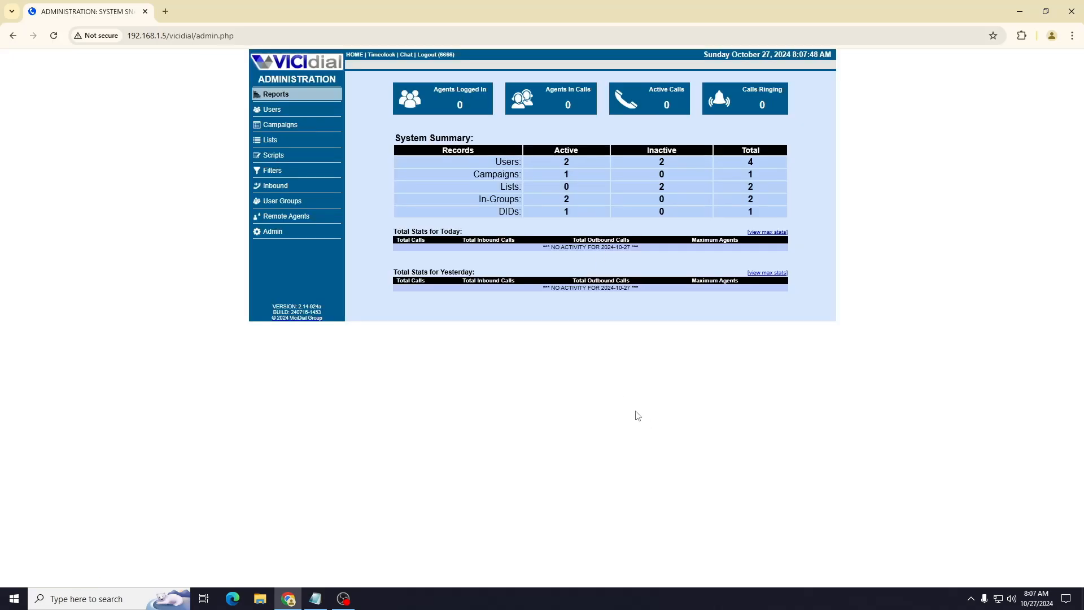
{"action": "left_click", "coordinate": [273, 231]}
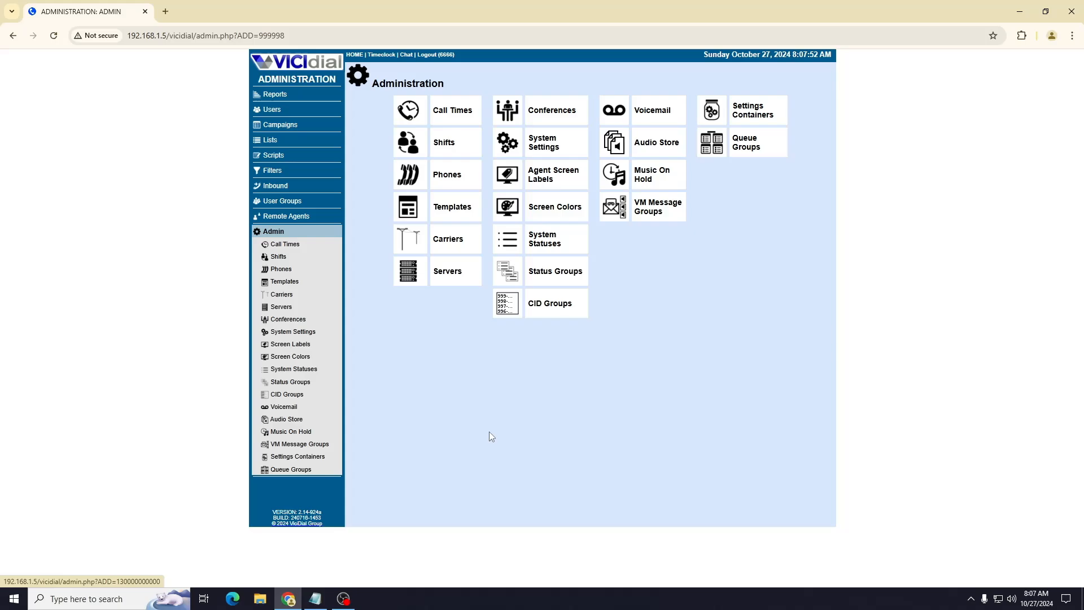
{"action": "left_click", "coordinate": [450, 239]}
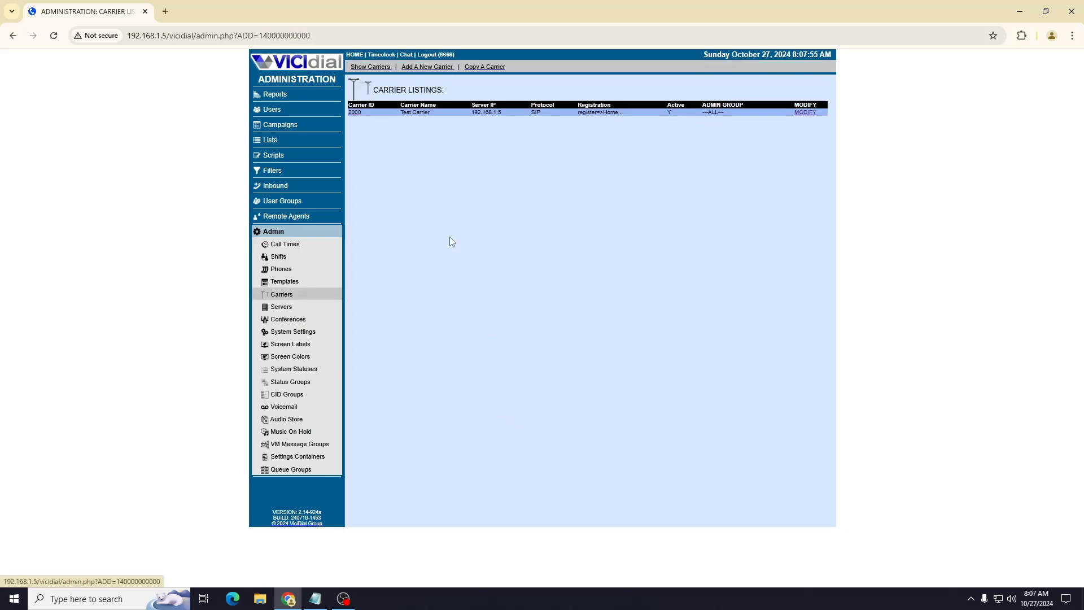
- Copy the [Test] SIP account block, including its account password, from VoIP.txt into the Account Entry of a new carrier
{"action": "left_click", "coordinate": [315, 599]}
{"action": "left_click", "coordinate": [846, 164]}
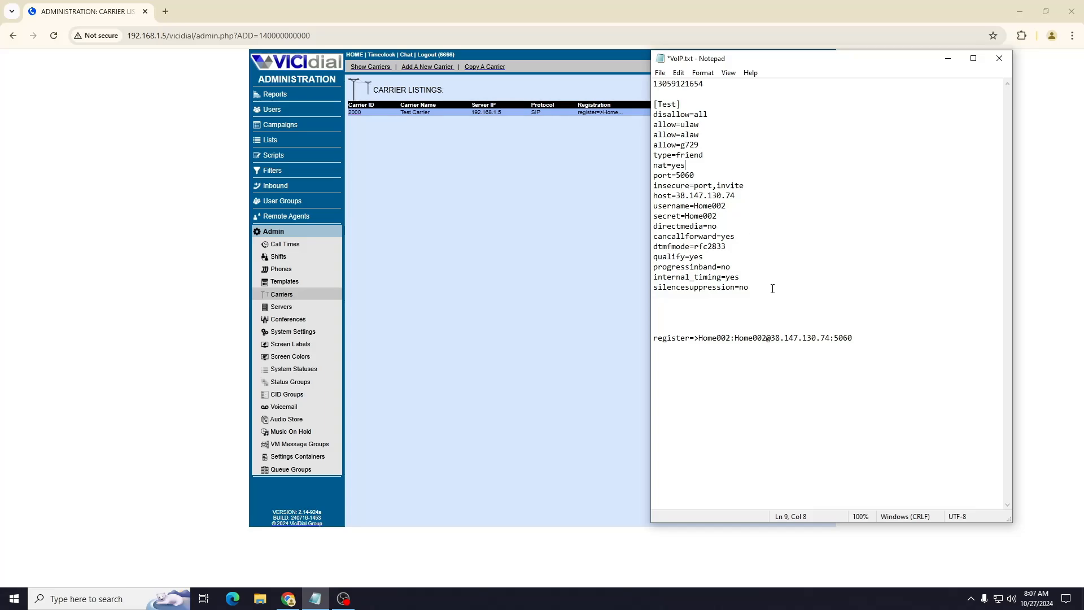
{"action": "left_click_drag", "start_coordinate": [772, 289], "coordinate": [645, 106]}
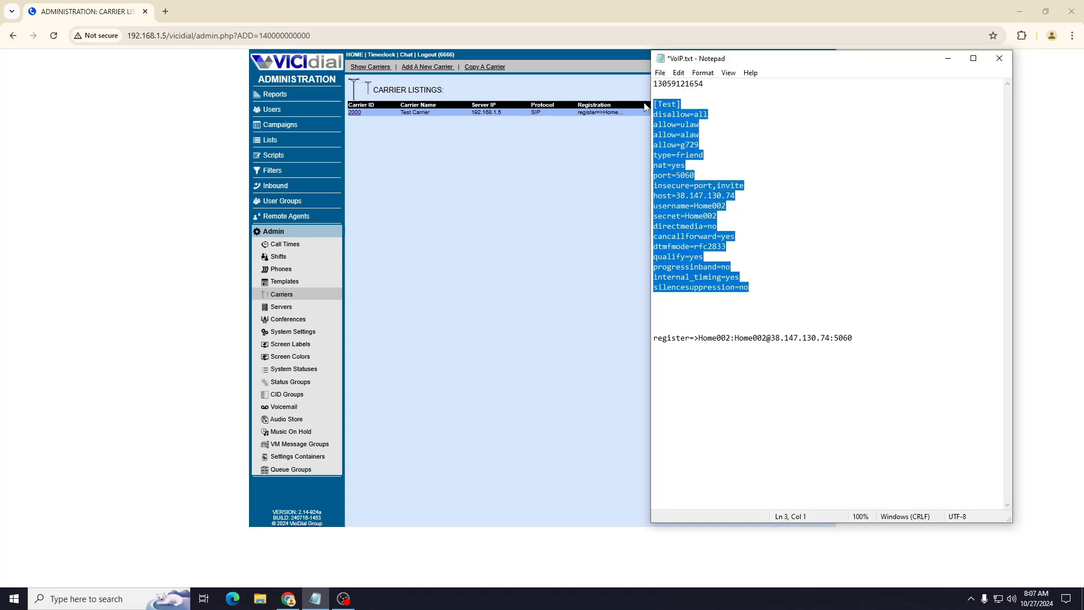
{"action": "left_click", "coordinate": [499, 280]}
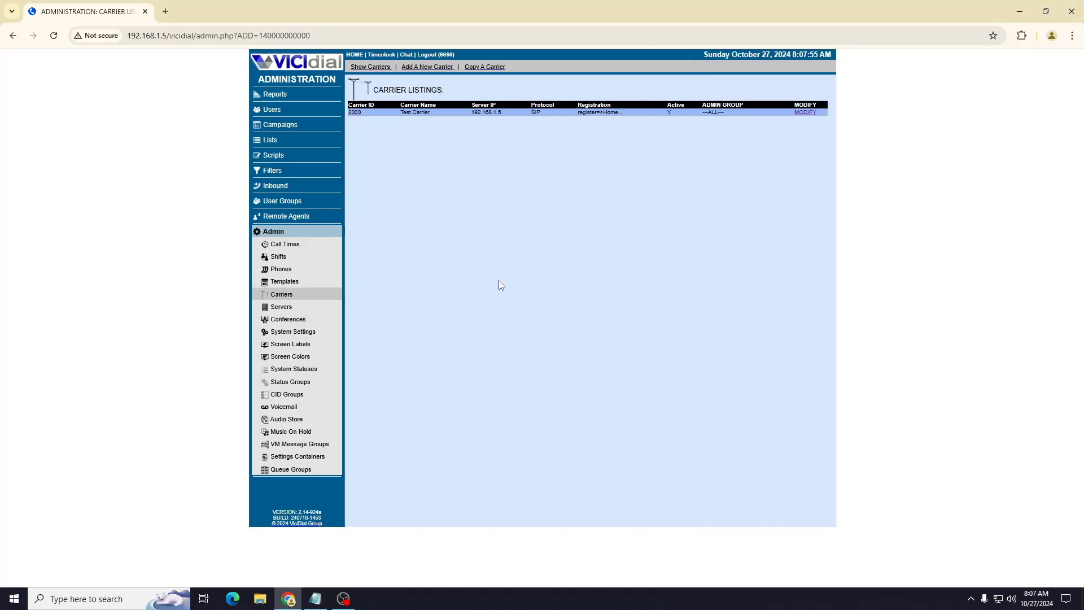
{"action": "left_click", "coordinate": [424, 68]}
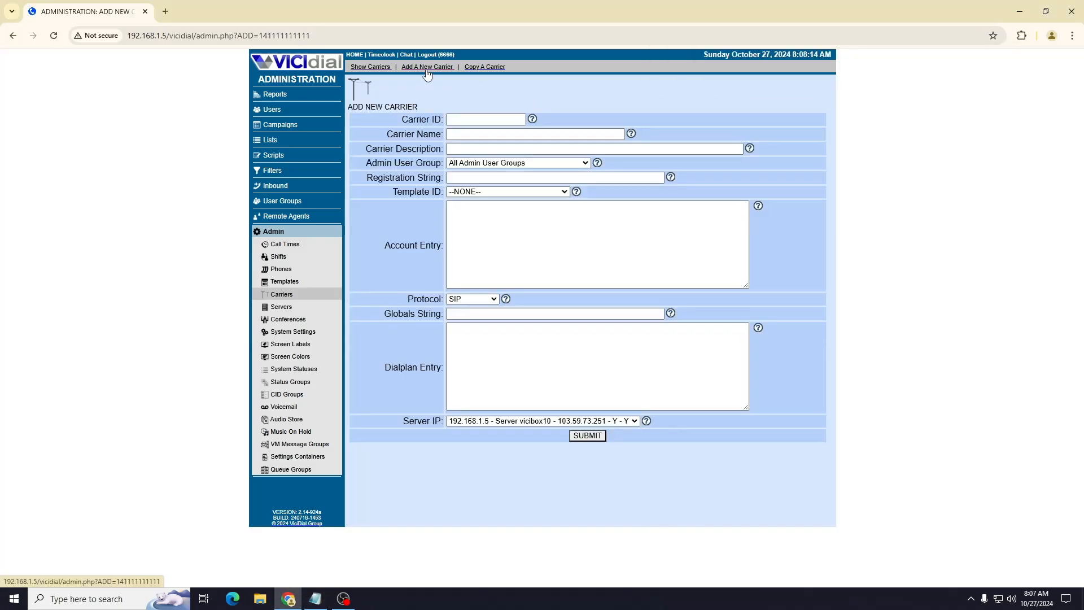
{"action": "left_click", "coordinate": [511, 228]}
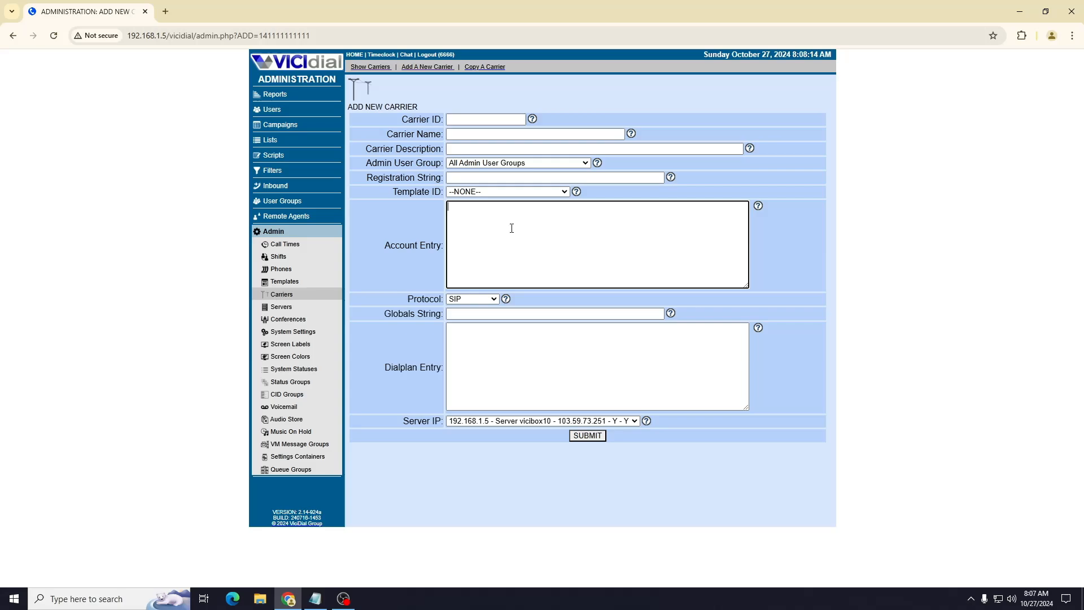
{"action": "key", "text": "ctrl+v"}
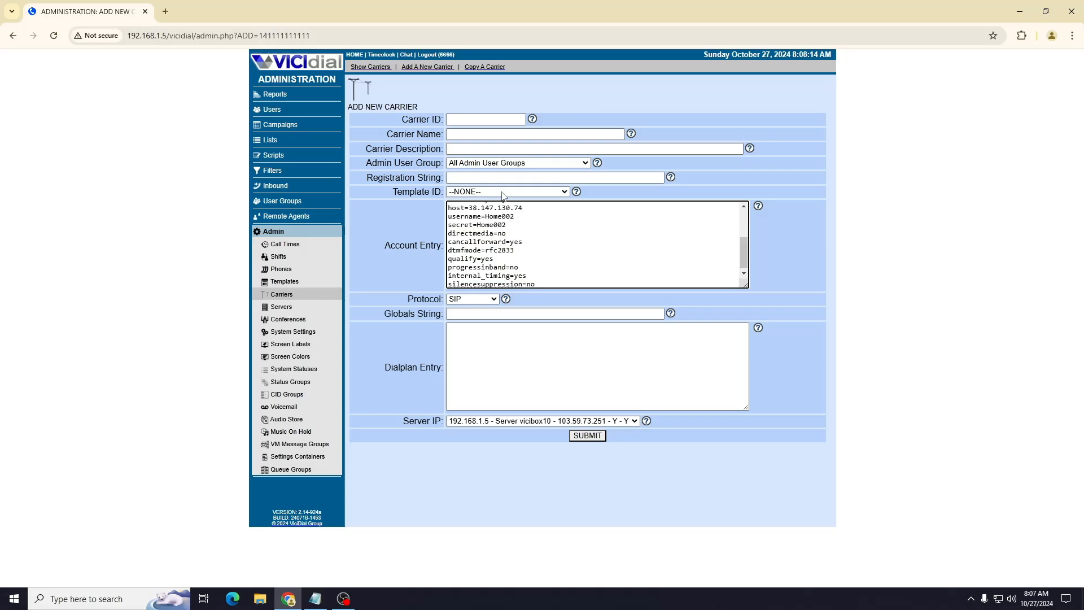
- Set the new carrier's ID to 2003 and its name to Test Carrier1
{"action": "left_click", "coordinate": [476, 118]}
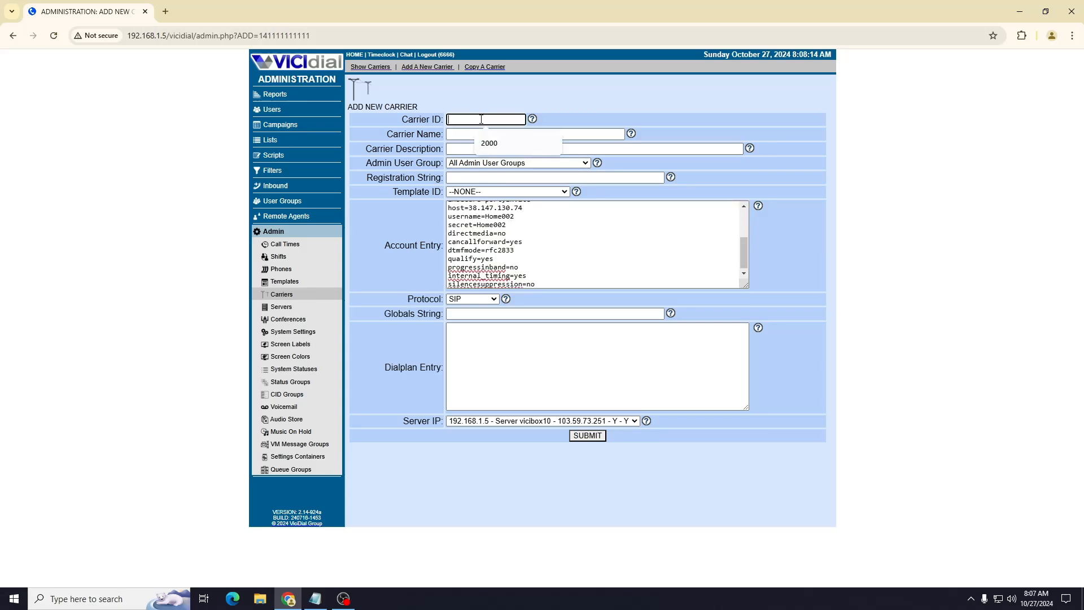
{"action": "left_click", "coordinate": [489, 147]}
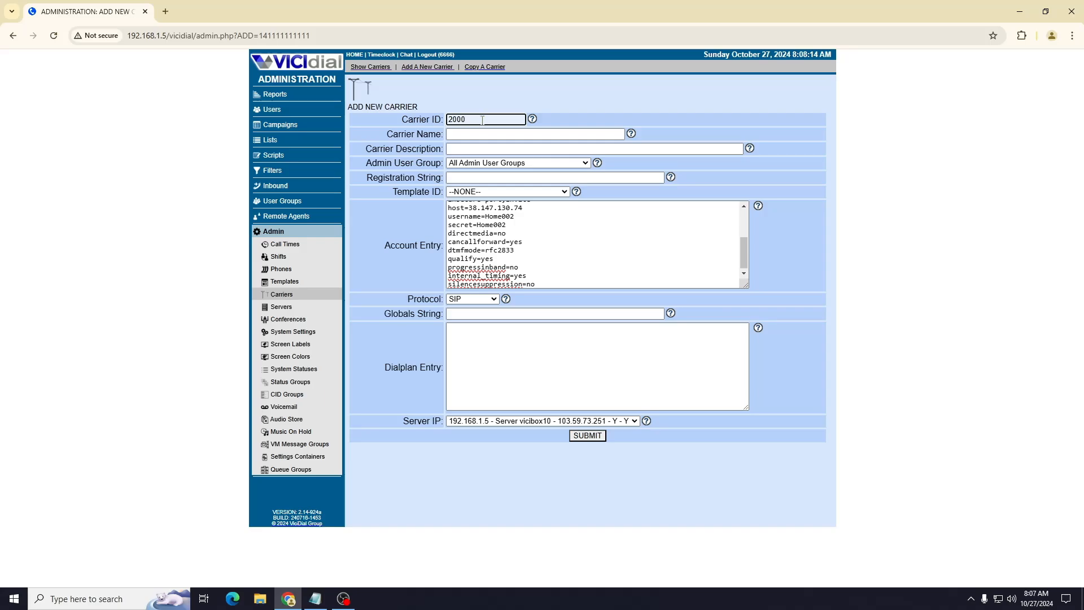
{"action": "key", "text": "BackSpace"}
{"action": "type", "text": "3"}
{"action": "left_click", "coordinate": [480, 133]}
{"action": "left_click", "coordinate": [526, 158]}
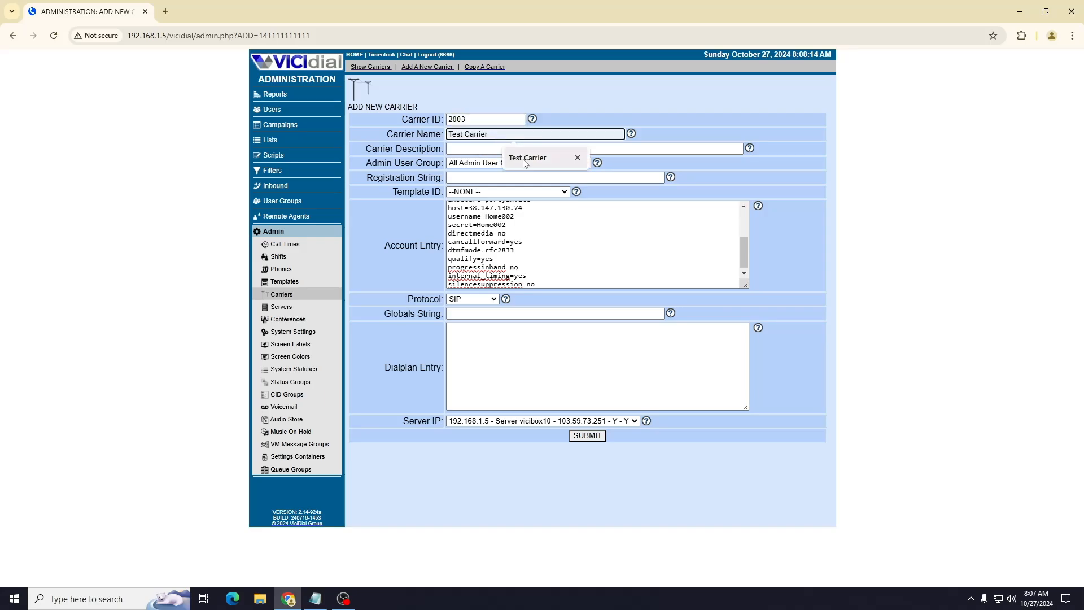
{"action": "type", "text": "1"}
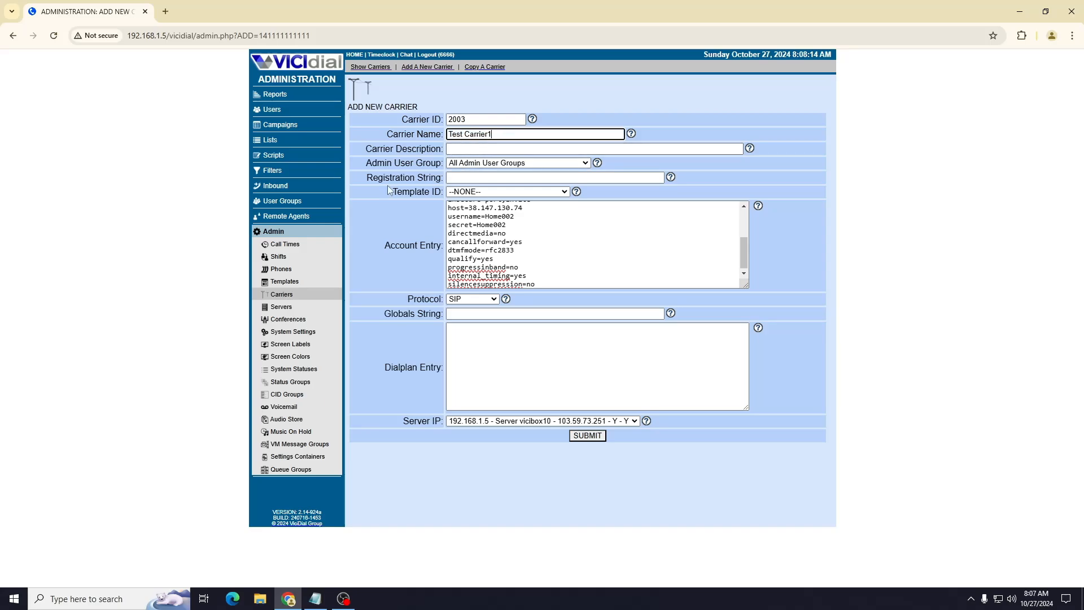
{"action": "left_click", "coordinate": [466, 165]}
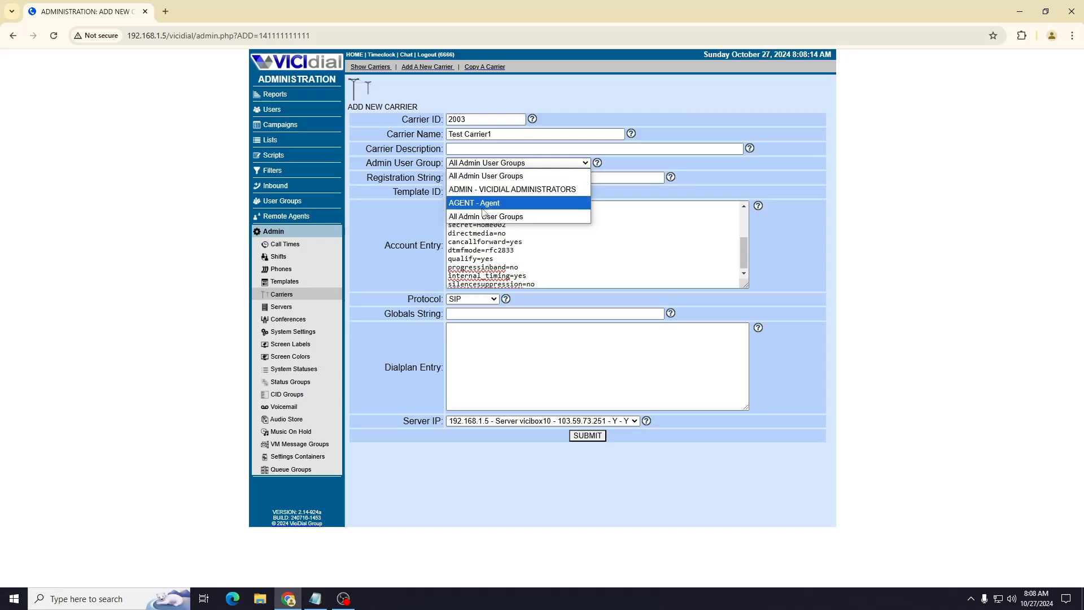
{"action": "left_click", "coordinate": [403, 227]}
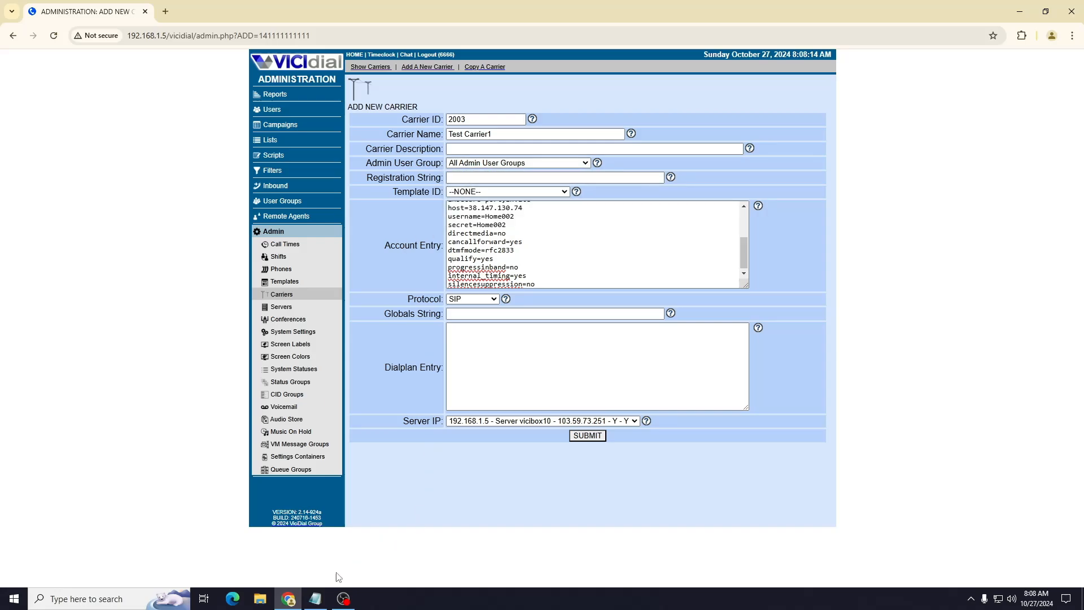
- Copy the register line with the account credentials and password from VoIP.txt into the carrier's Registration String
{"action": "left_click", "coordinate": [316, 603]}
{"action": "left_click_drag", "start_coordinate": [856, 337], "coordinate": [653, 337]}
{"action": "key", "text": "ctrl+c"}
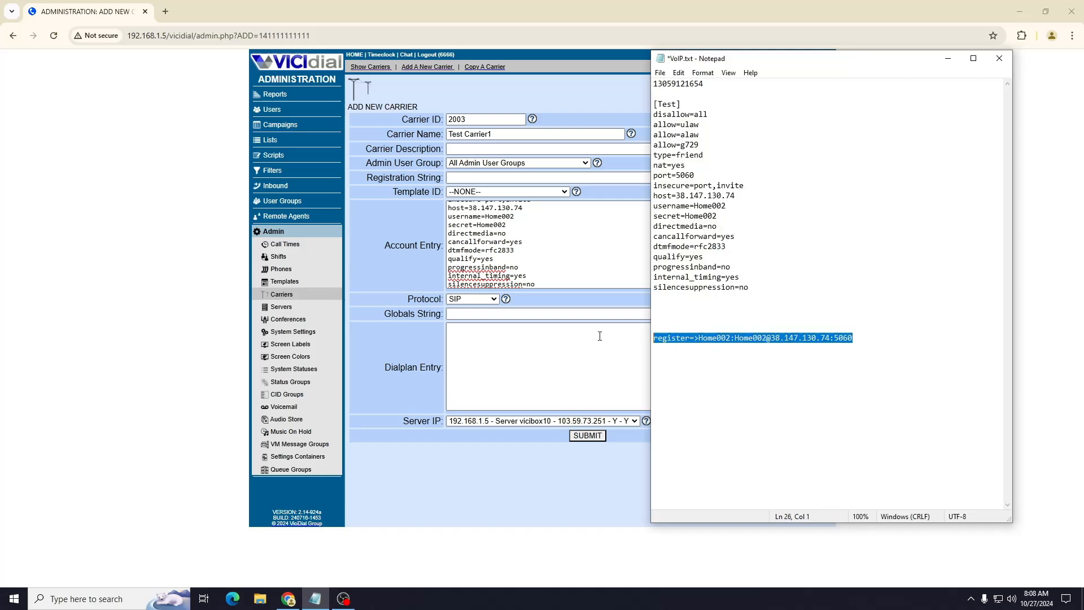
{"action": "left_click", "coordinate": [505, 177]}
{"action": "key", "text": "ctrl+v"}
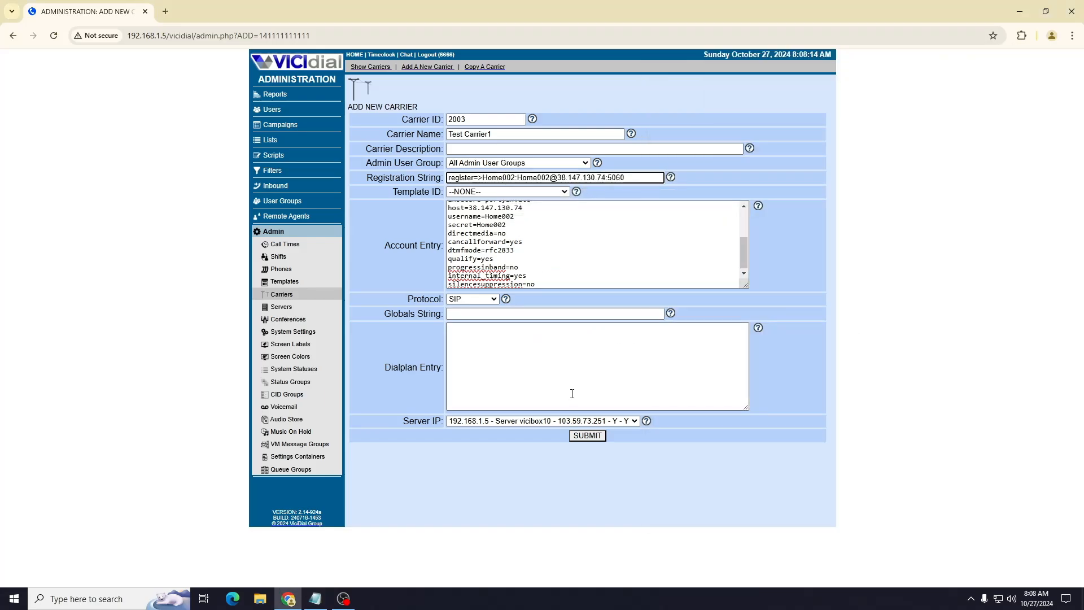
- Enlarge the Account Entry box to review the pasted settings, and submit the new carrier
{"action": "scroll", "coordinate": [534, 262], "scroll_direction": "up", "scroll_amount": 4}
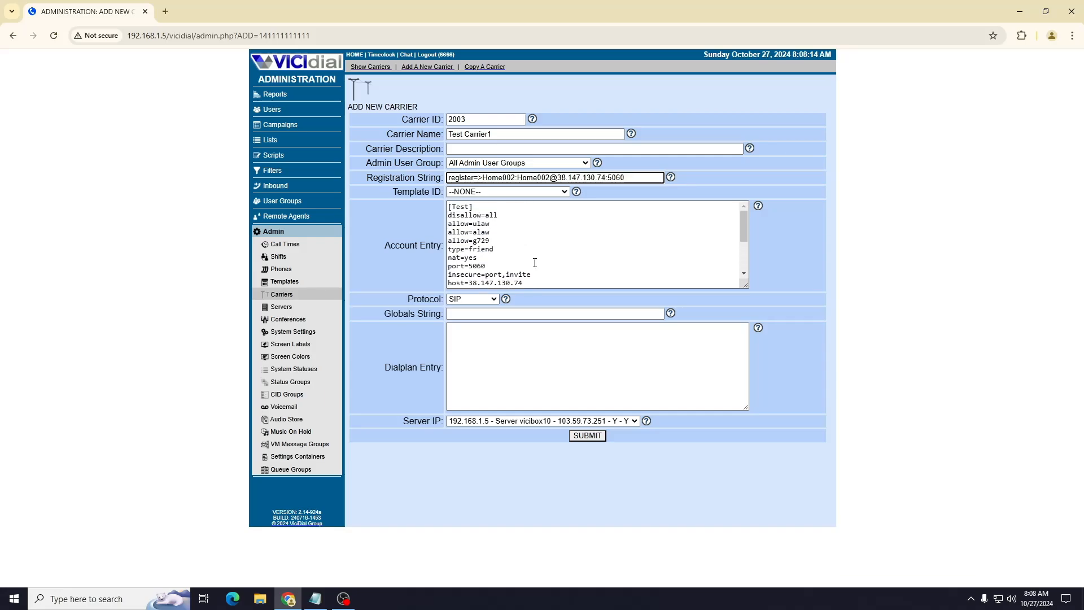
{"action": "scroll", "coordinate": [535, 262], "scroll_direction": "down", "scroll_amount": 2}
{"action": "left_click", "coordinate": [527, 338]}
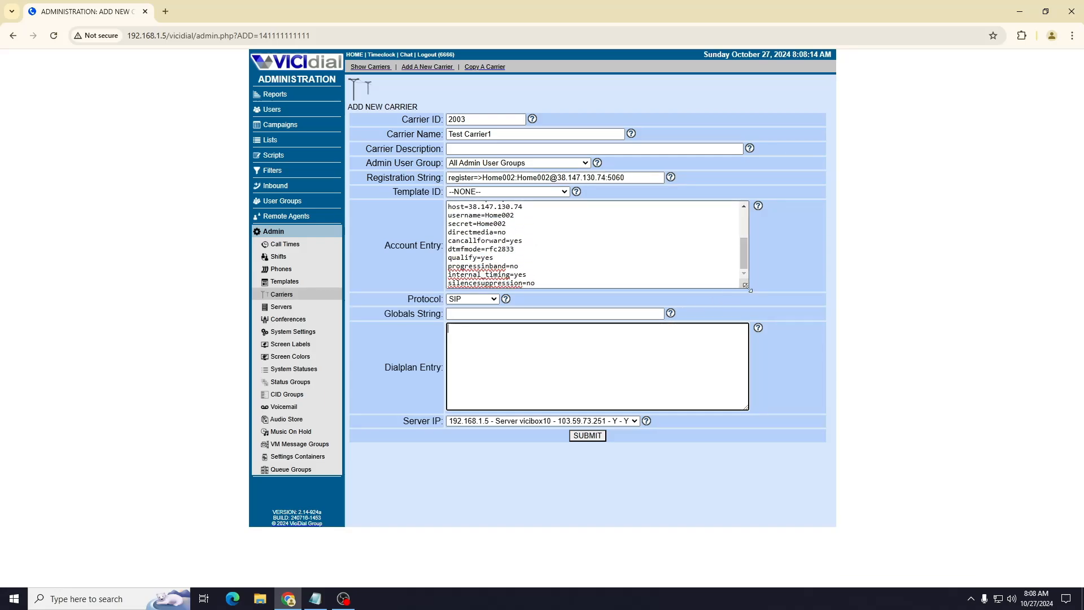
{"action": "left_click_drag", "start_coordinate": [748, 287], "coordinate": [792, 394]}
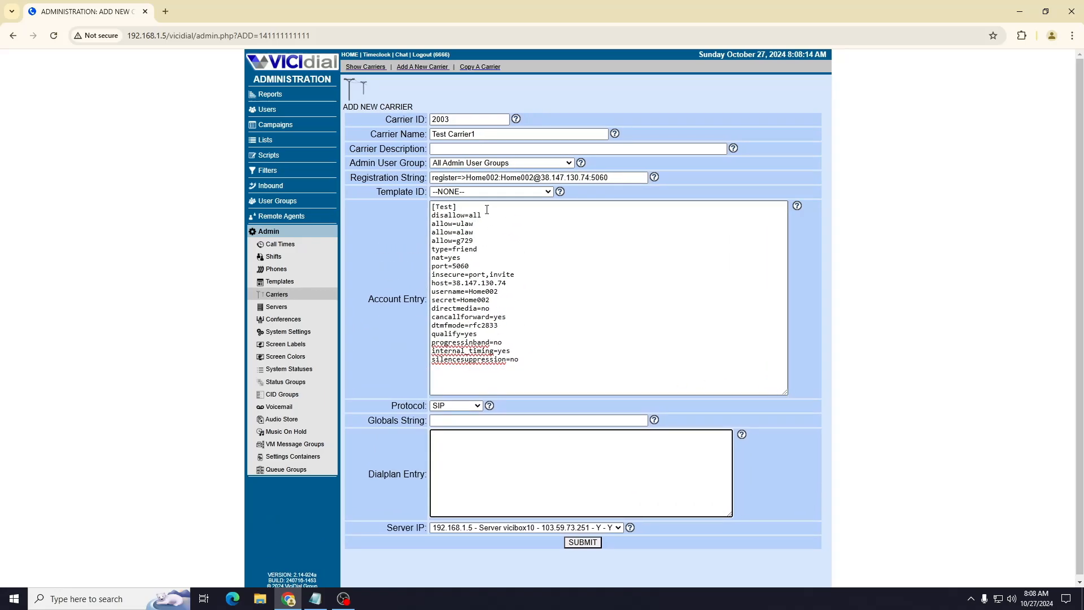
{"action": "scroll", "coordinate": [823, 368], "scroll_direction": "down", "scroll_amount": 1}
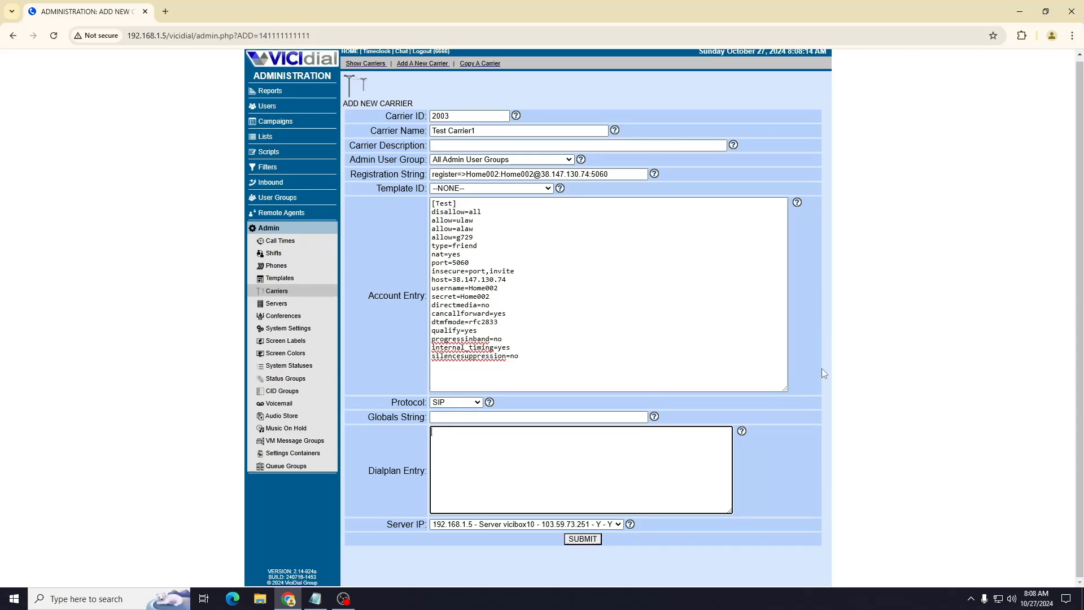
{"action": "left_click", "coordinate": [585, 541]}
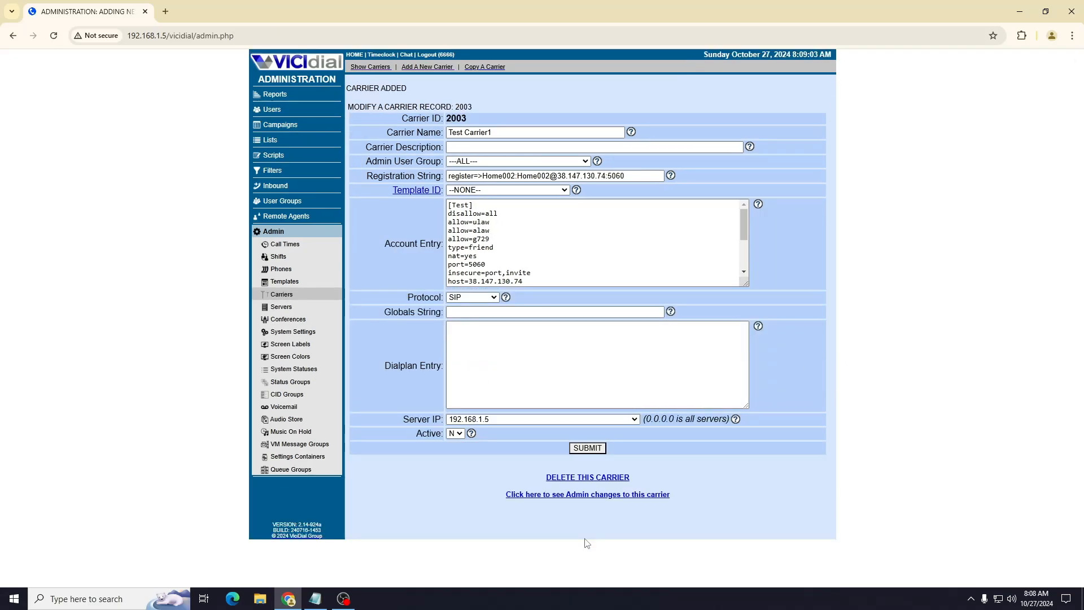
- Set carrier 2003's Active option to Y and submit the change
{"action": "left_click", "coordinate": [497, 333]}
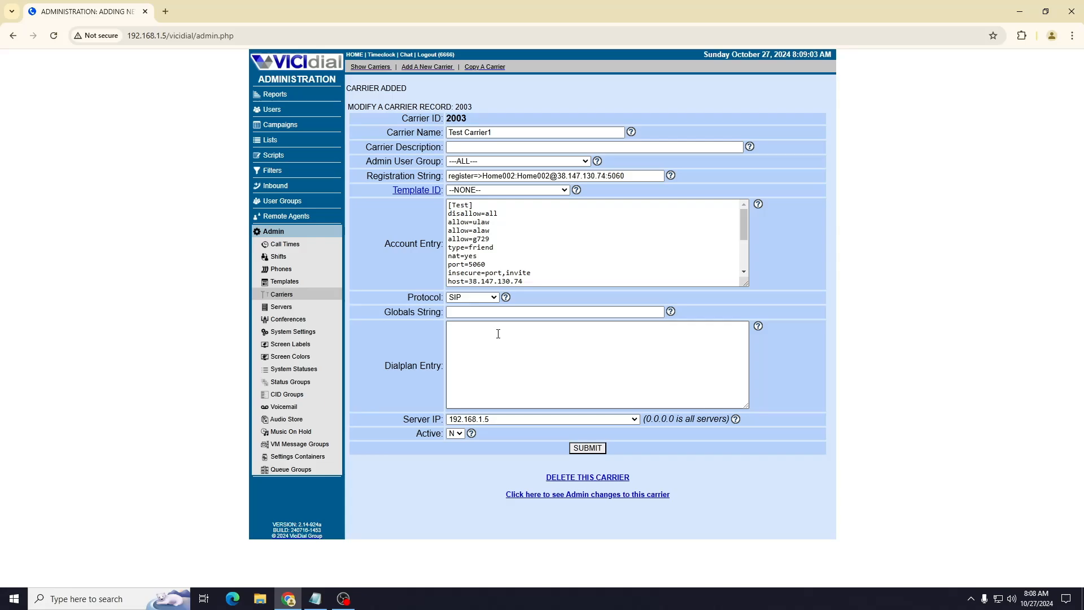
{"action": "left_click", "coordinate": [463, 448]}
{"action": "left_click", "coordinate": [455, 433]}
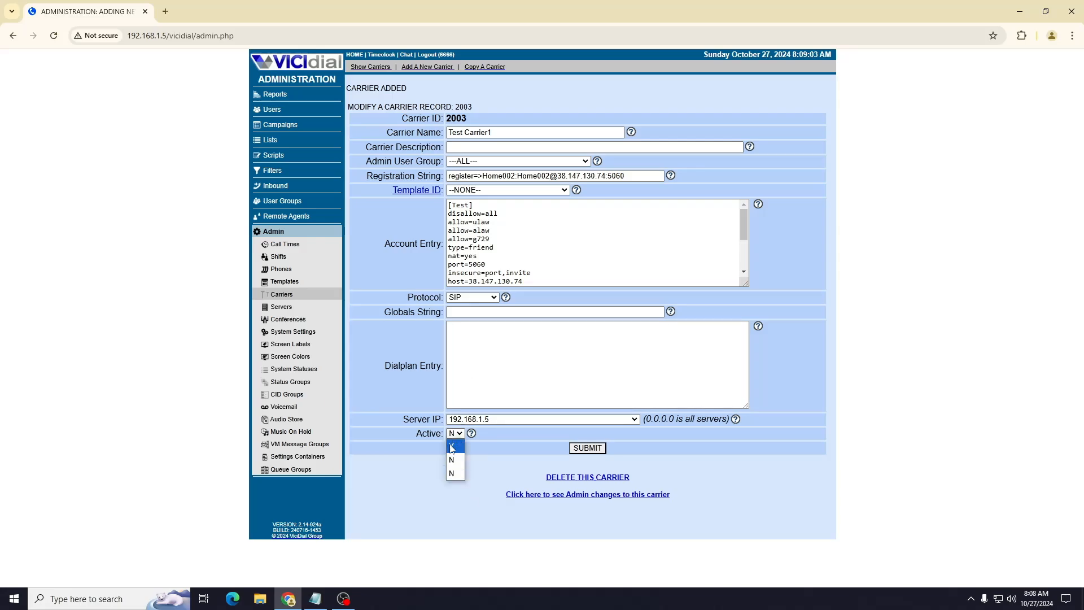
{"action": "left_click", "coordinate": [454, 451]}
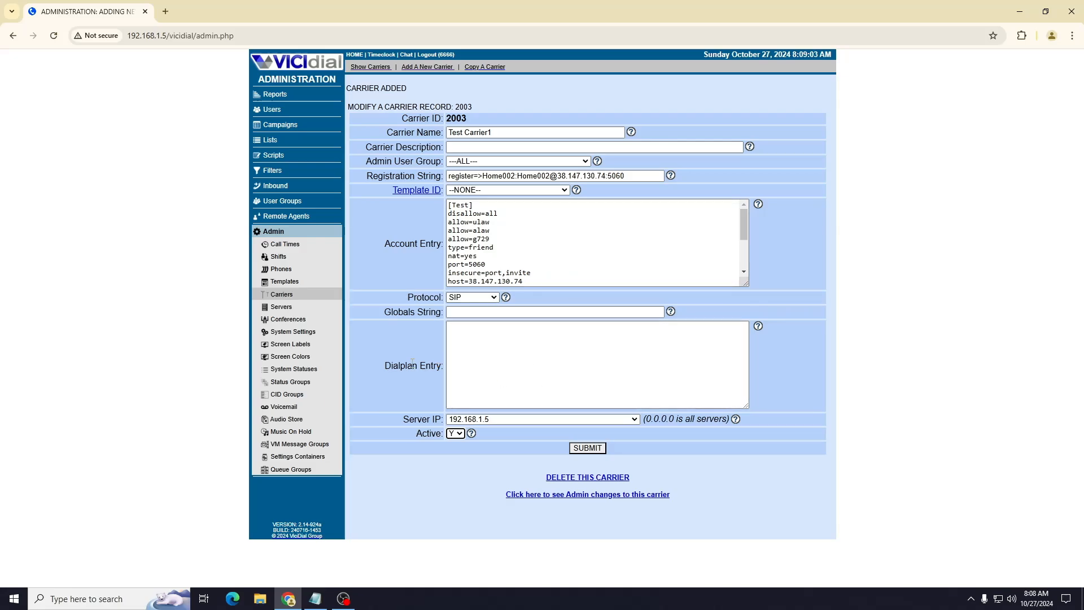
{"action": "left_click", "coordinate": [589, 449]}
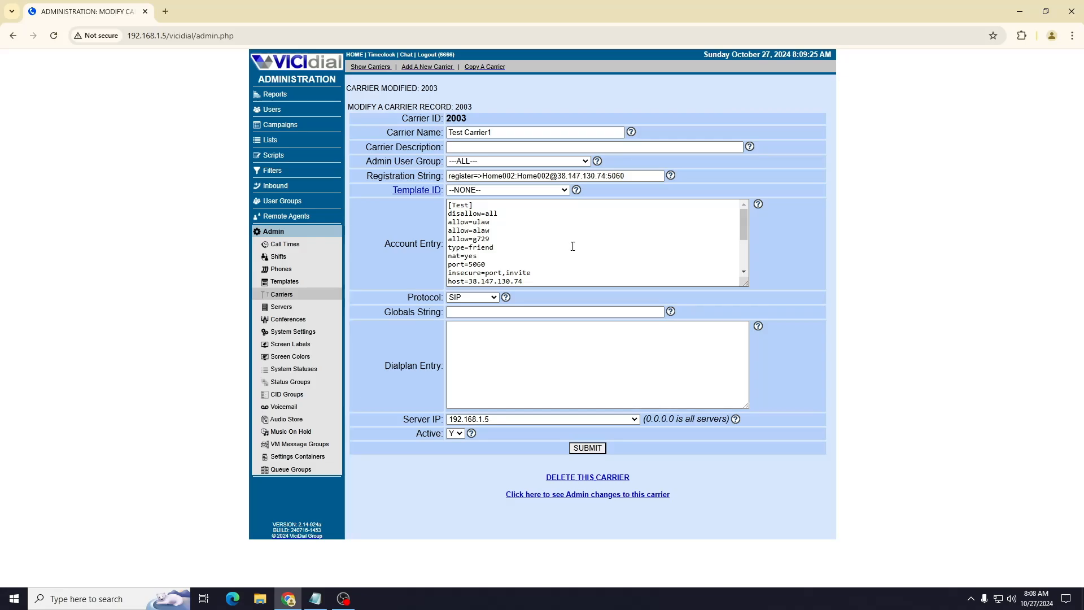
{"action": "key", "text": "super"}
{"action": "type", "text": "putt"}
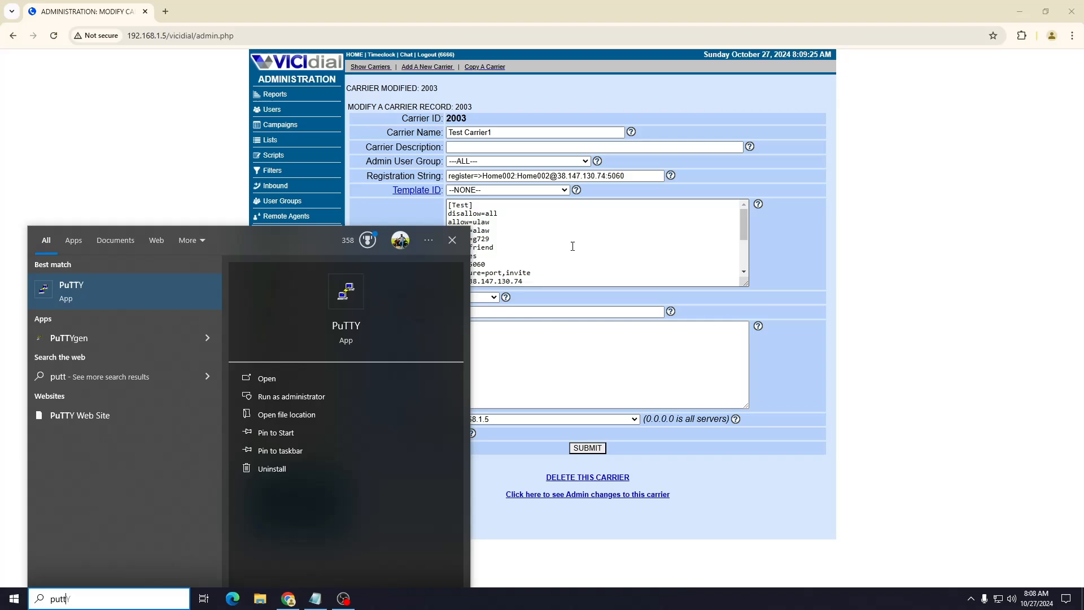
{"action": "key", "text": "Return"}
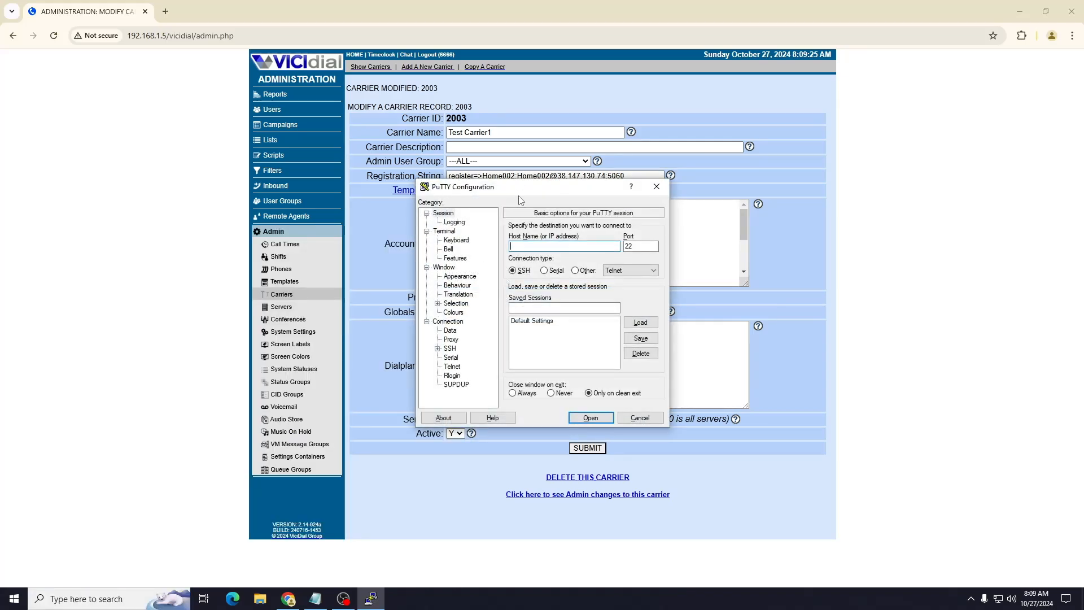
{"action": "left_click_drag", "start_coordinate": [563, 187], "coordinate": [859, 144]}
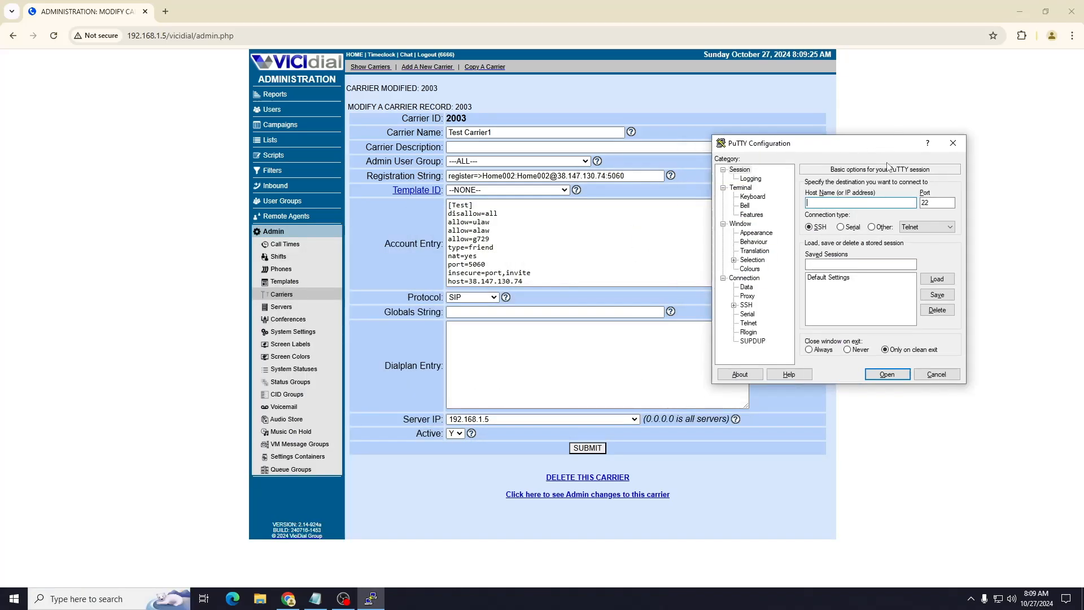
{"action": "left_click", "coordinate": [954, 144]}
{"action": "key", "text": "super"}
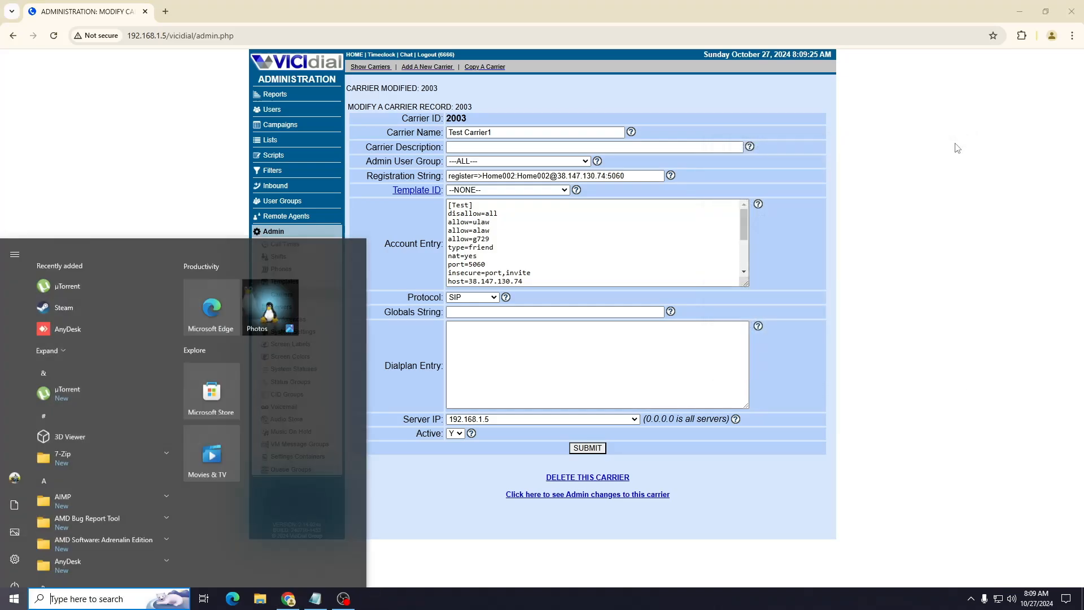
{"action": "type", "text": "cmd"}
{"action": "key", "text": "Return"}
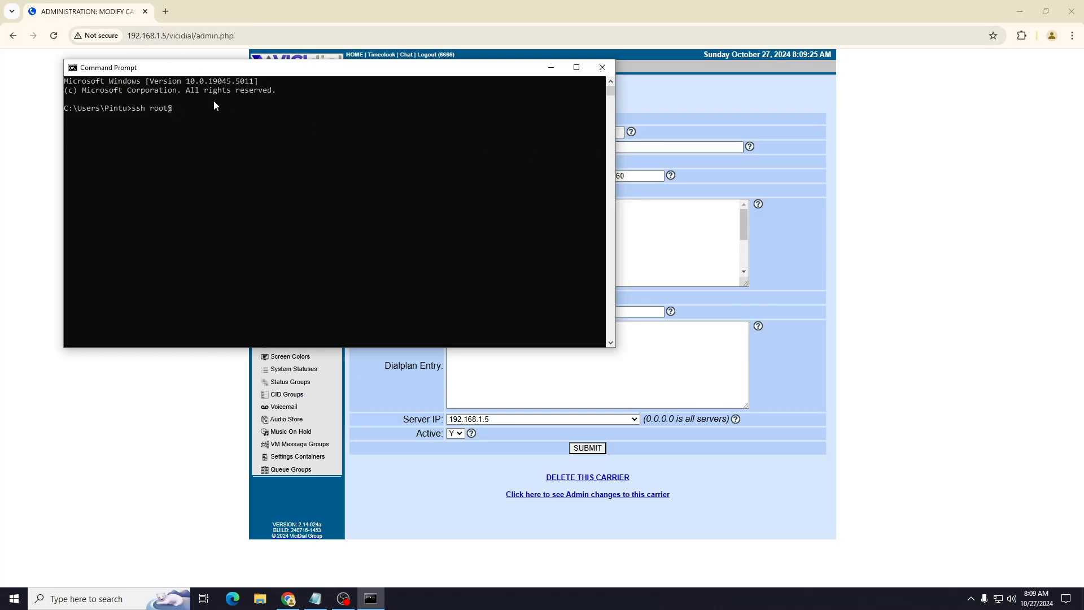
{"action": "type", "text": "192.168.1.5"}
{"action": "key", "text": "Return"}
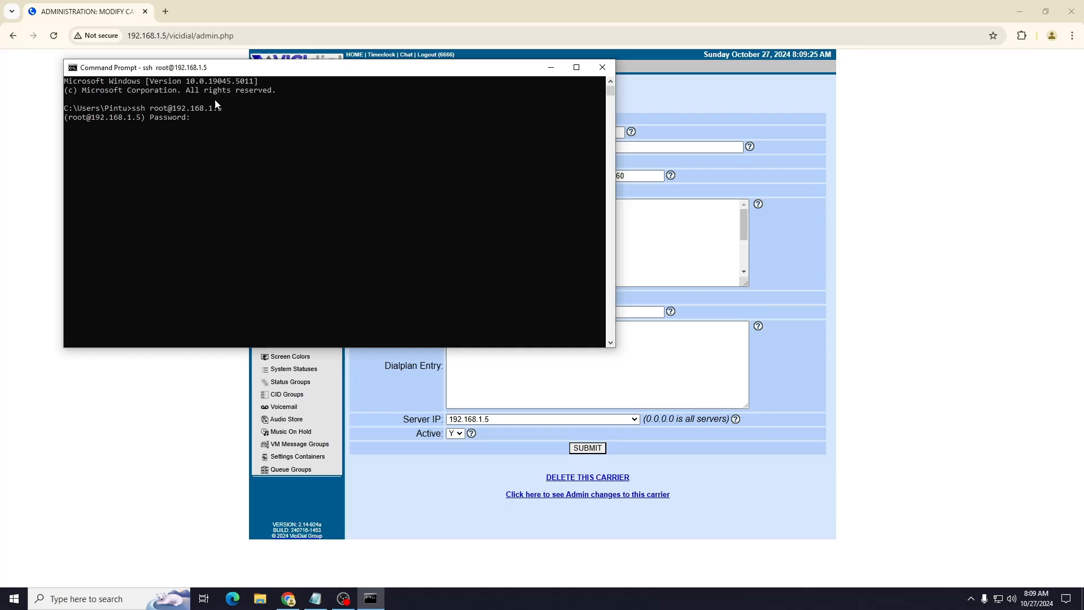
{"action": "key", "text": "Return"}
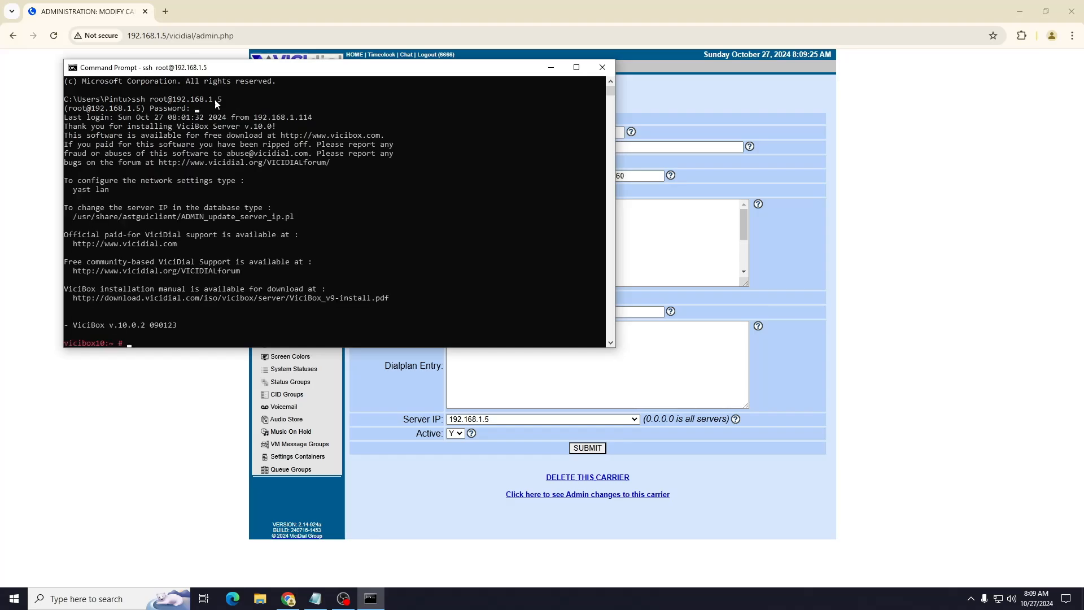
- Maximize the terminal window and start the Asterisk console on the server with rasterisk
{"action": "left_click", "coordinate": [576, 68]}
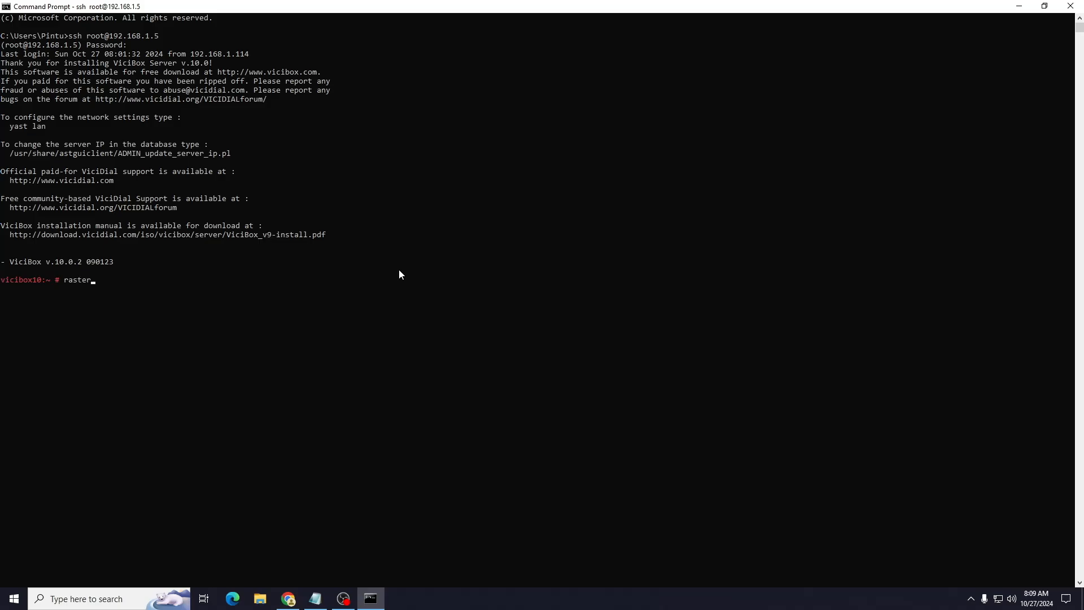
{"action": "key", "text": "Return"}
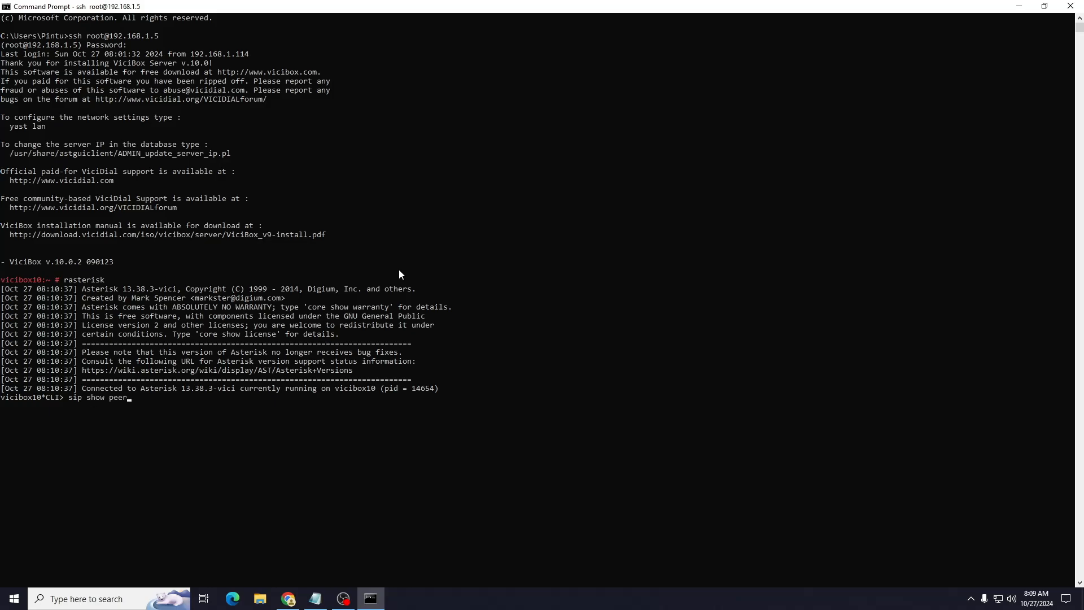
- Run sip show peers in the Asterisk console and check the status of the Test carrier peer
{"action": "key", "text": "Return"}
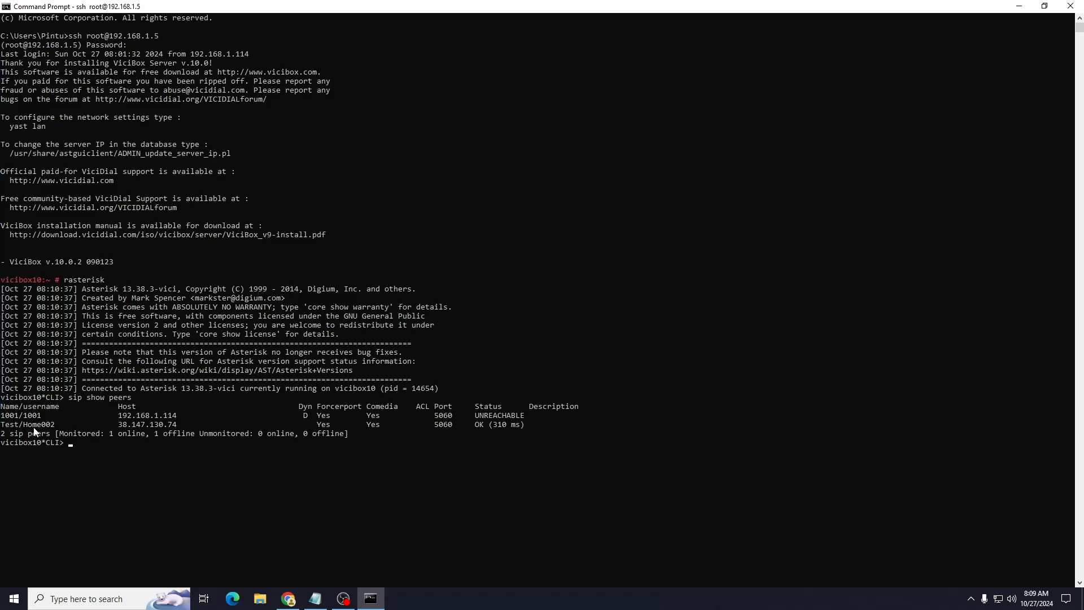
{"action": "left_click_drag", "start_coordinate": [33, 430], "coordinate": [187, 439]}
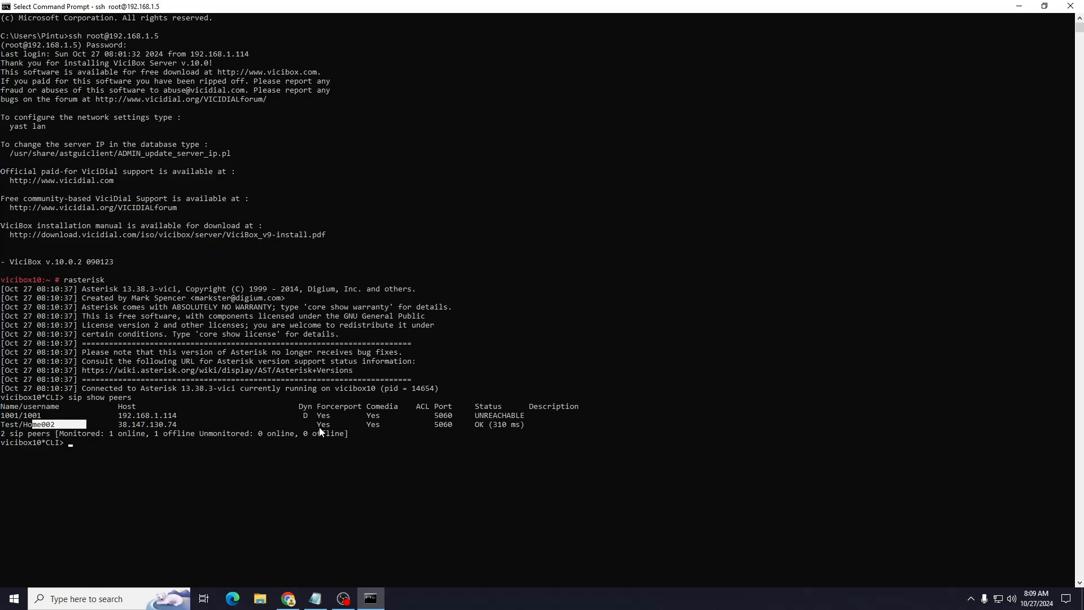
{"action": "left_click_drag", "start_coordinate": [320, 428], "coordinate": [525, 429]}
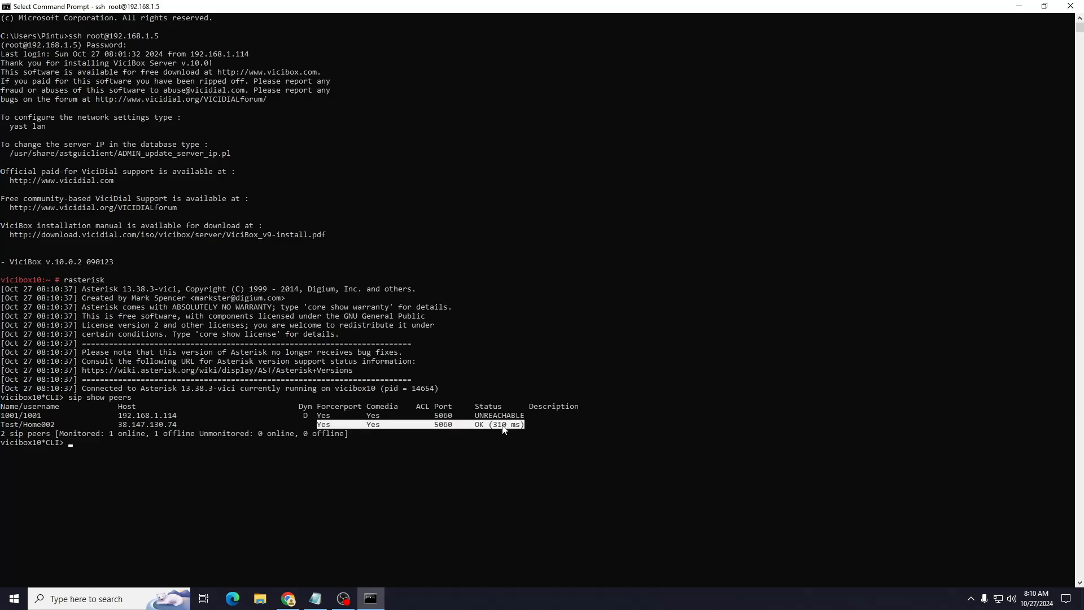
{"action": "left_click", "coordinate": [482, 472]}
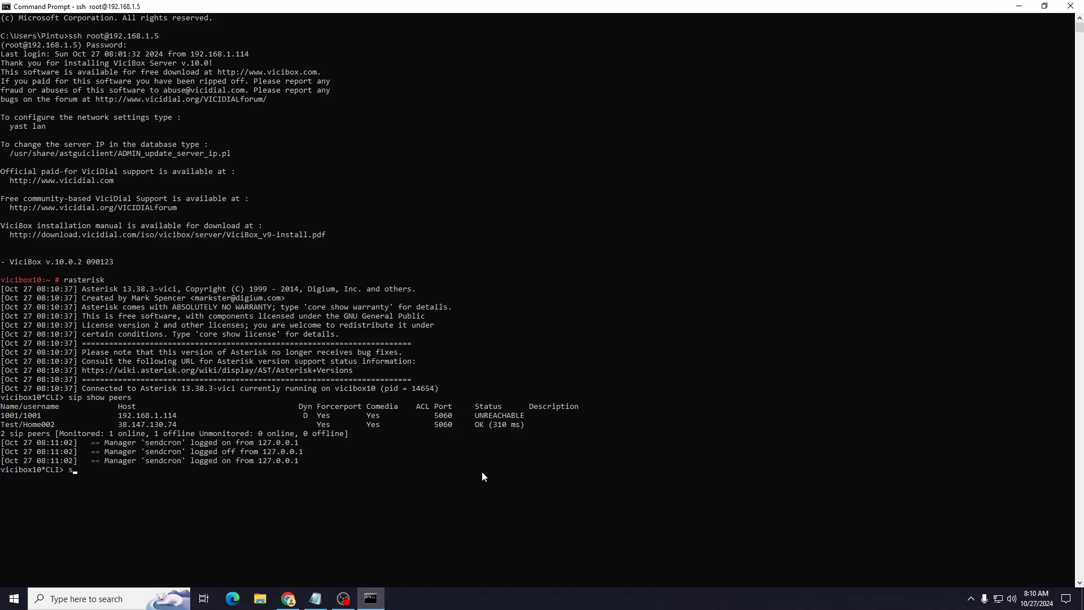
- Run sip show registry in the Asterisk console and check the registration state of the SIP accounts
{"action": "type", "text": "sip show registry"}
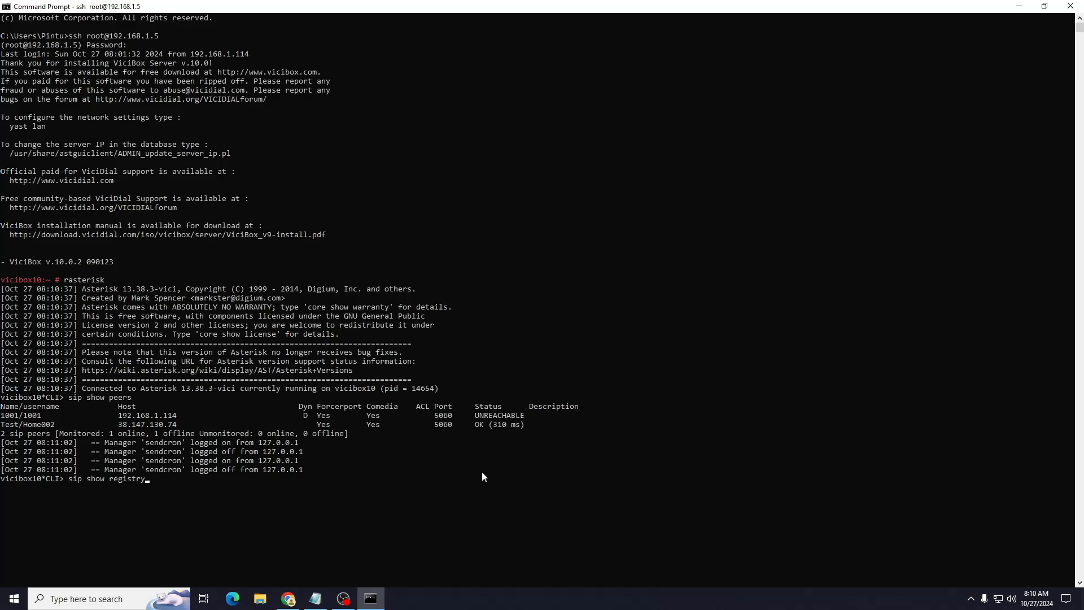
{"action": "key", "text": "Return"}
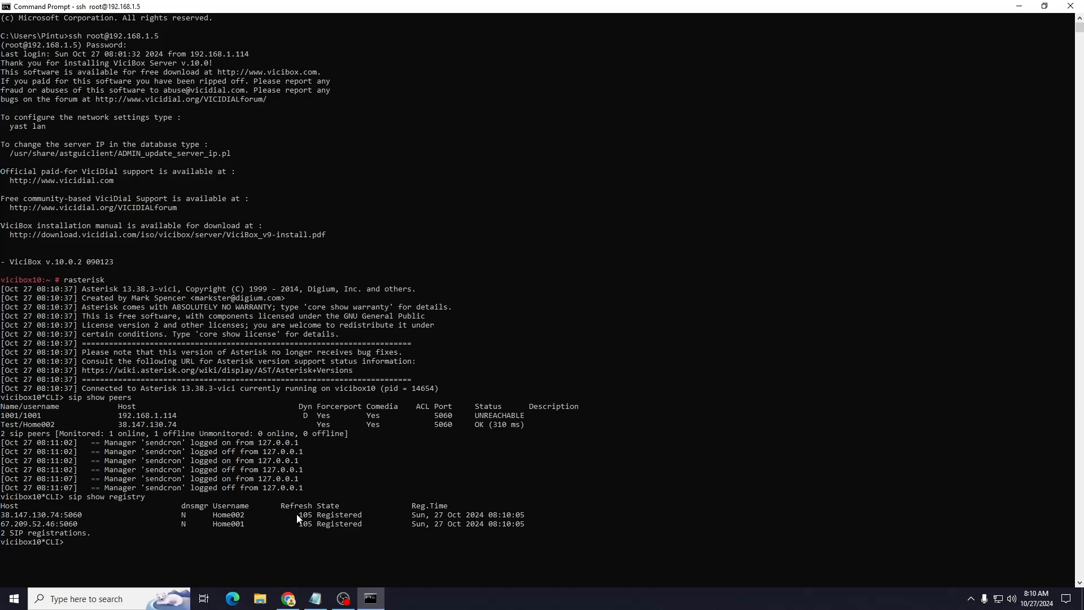
{"action": "left_click_drag", "start_coordinate": [296, 514], "coordinate": [364, 529]}
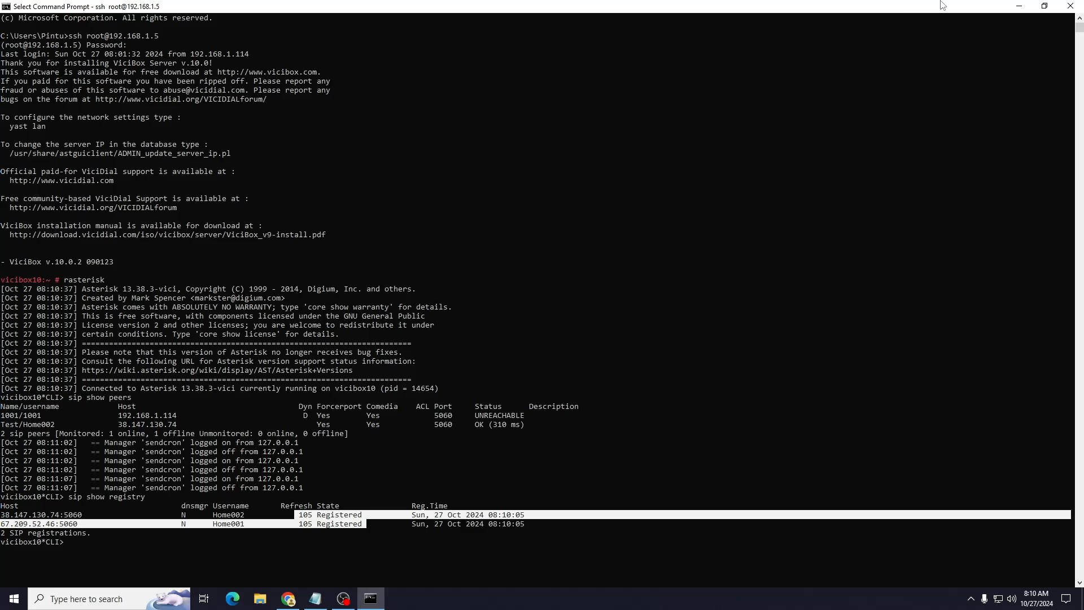
- Return to VICIdial in the browser, view the inbound call menu listings, and open the form for a new call menu
{"action": "left_click", "coordinate": [1018, 6]}
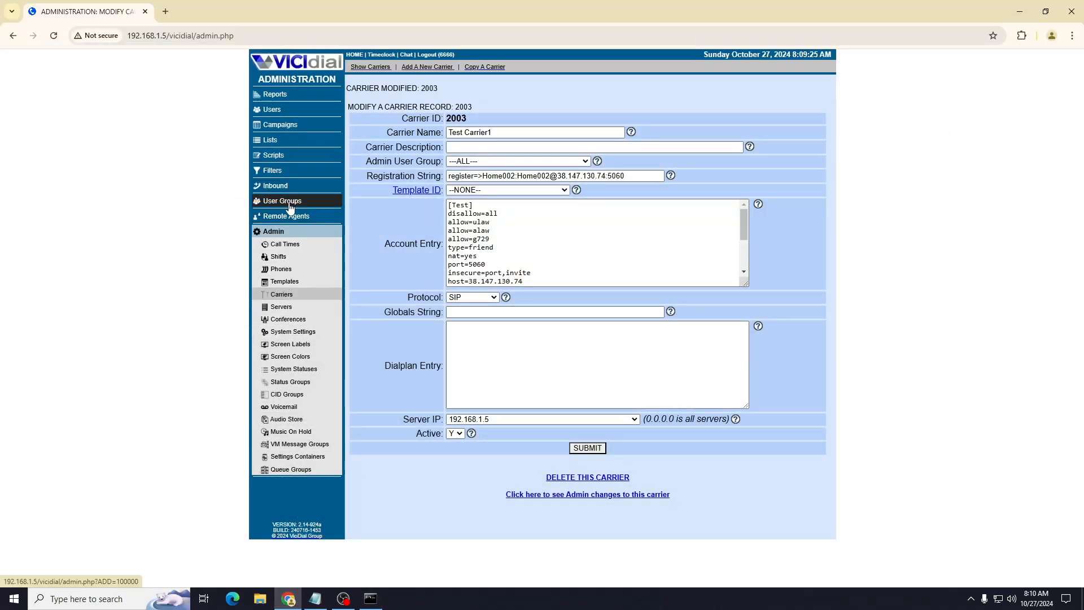
{"action": "left_click", "coordinate": [275, 186]}
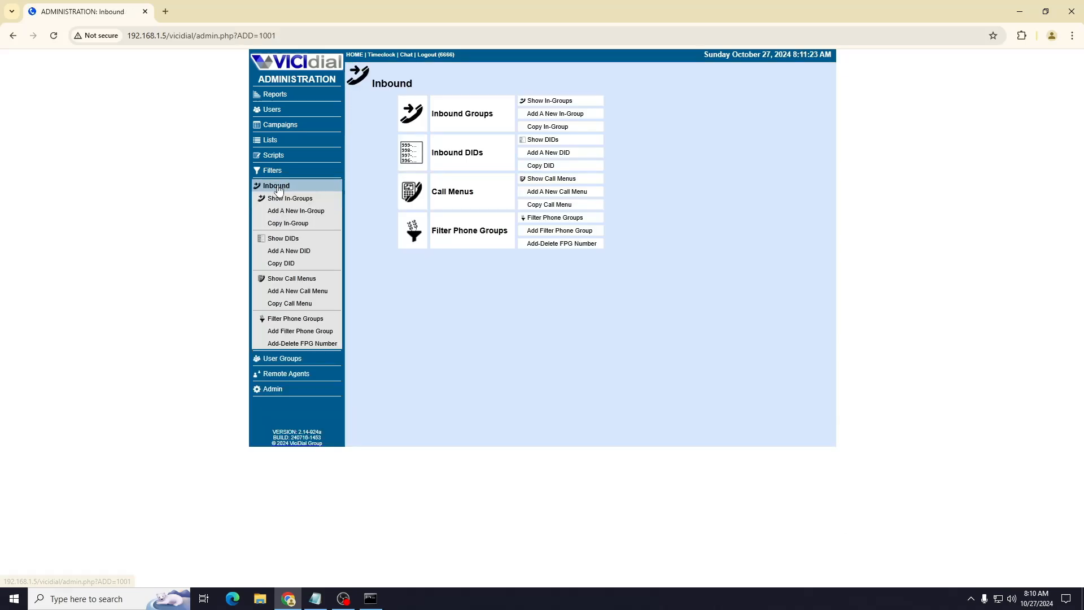
{"action": "left_click", "coordinate": [308, 279]}
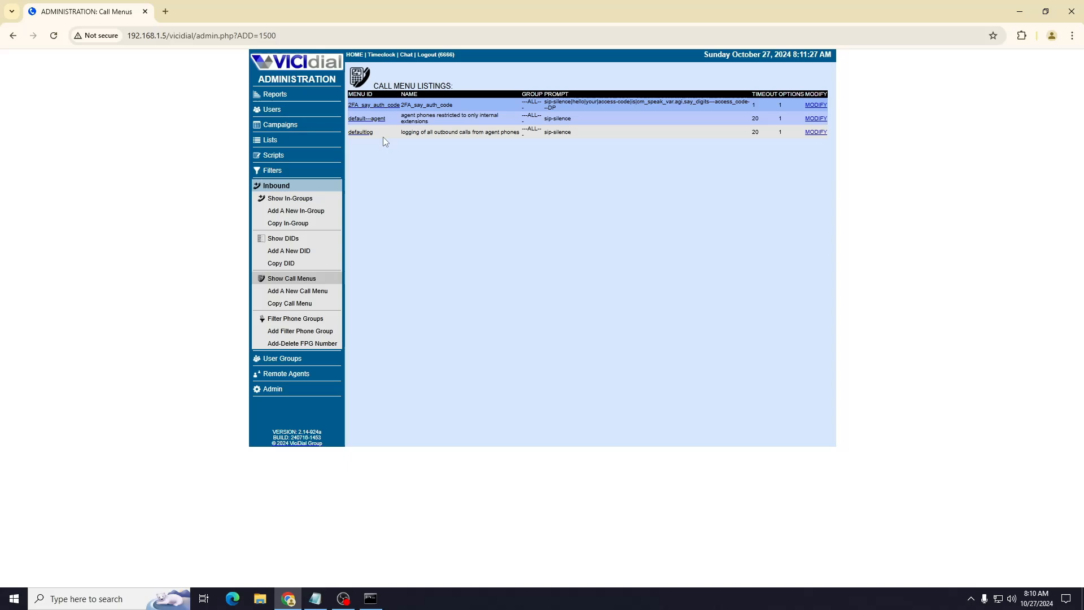
{"action": "left_click", "coordinate": [302, 295]}
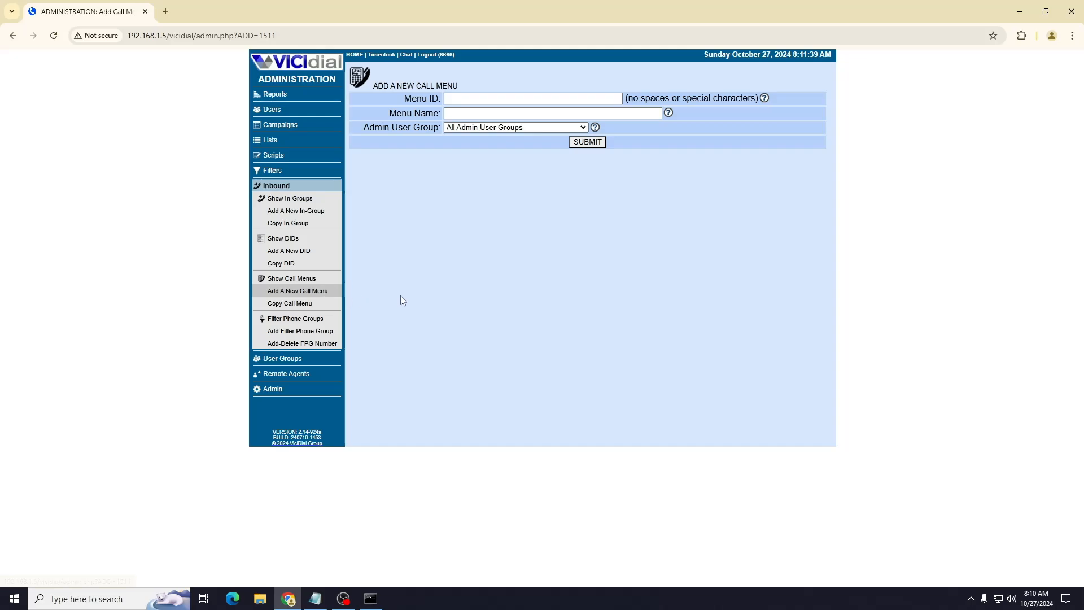
- Create a call menu with Menu ID 500 and Menu Name Test Call Menu, and submit it
{"action": "left_click", "coordinate": [496, 100]}
{"action": "left_click", "coordinate": [496, 101]}
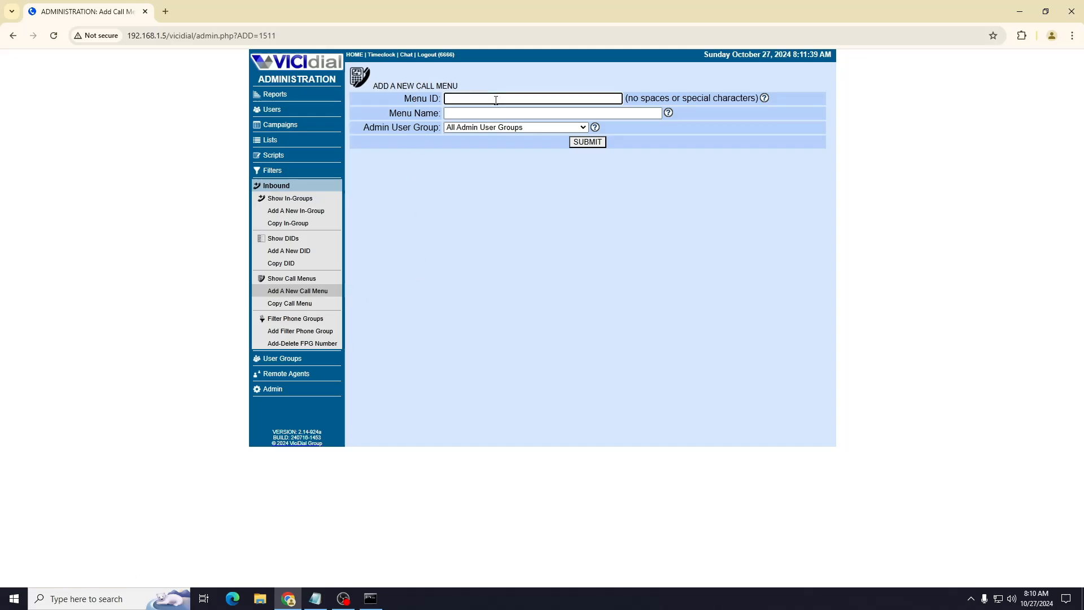
{"action": "type", "text": "500"}
{"action": "key", "text": "Tab"}
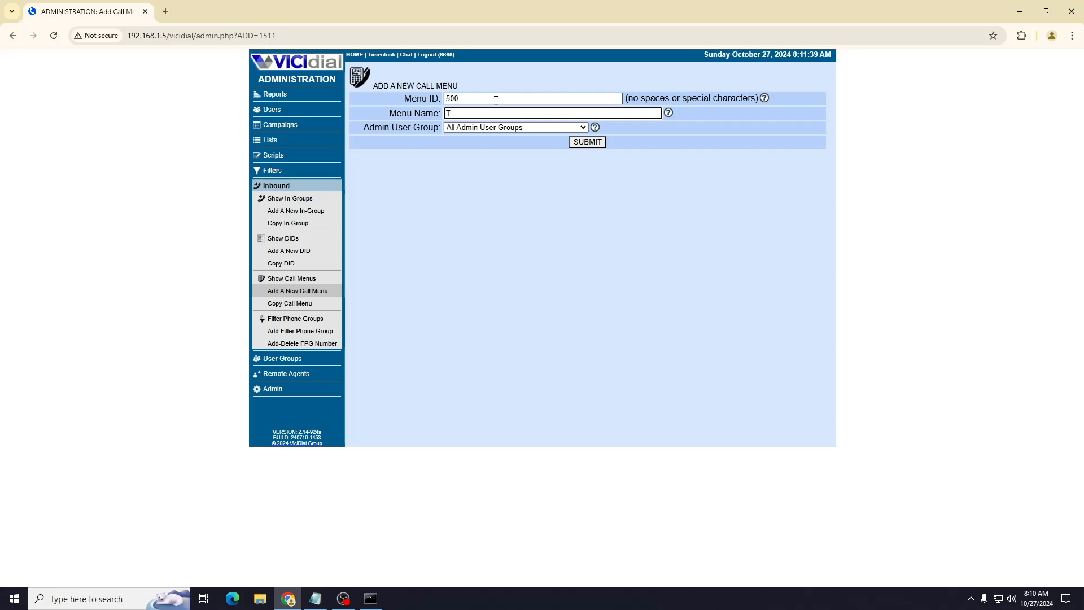
{"action": "type", "text": "Test Call m"}
{"action": "key", "text": "BackSpace"}
{"action": "type", "text": "Menu"}
{"action": "left_click", "coordinate": [587, 143]}
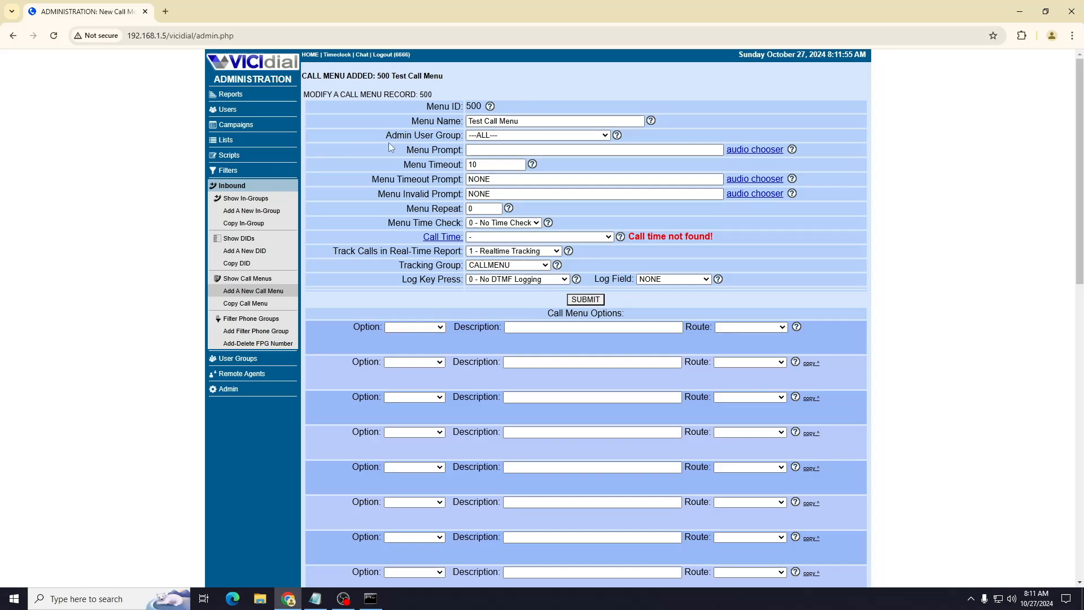
- Look through the audio files available for the Menu Prompt, and close the file list without choosing one
{"action": "left_click_drag", "start_coordinate": [407, 150], "coordinate": [462, 148]}
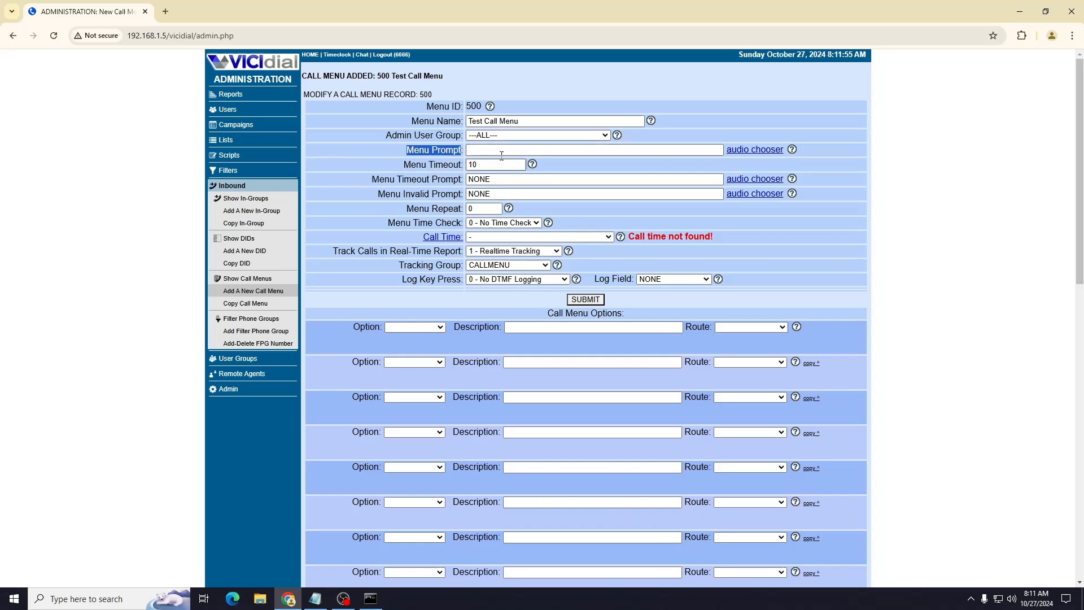
{"action": "left_click", "coordinate": [754, 150]}
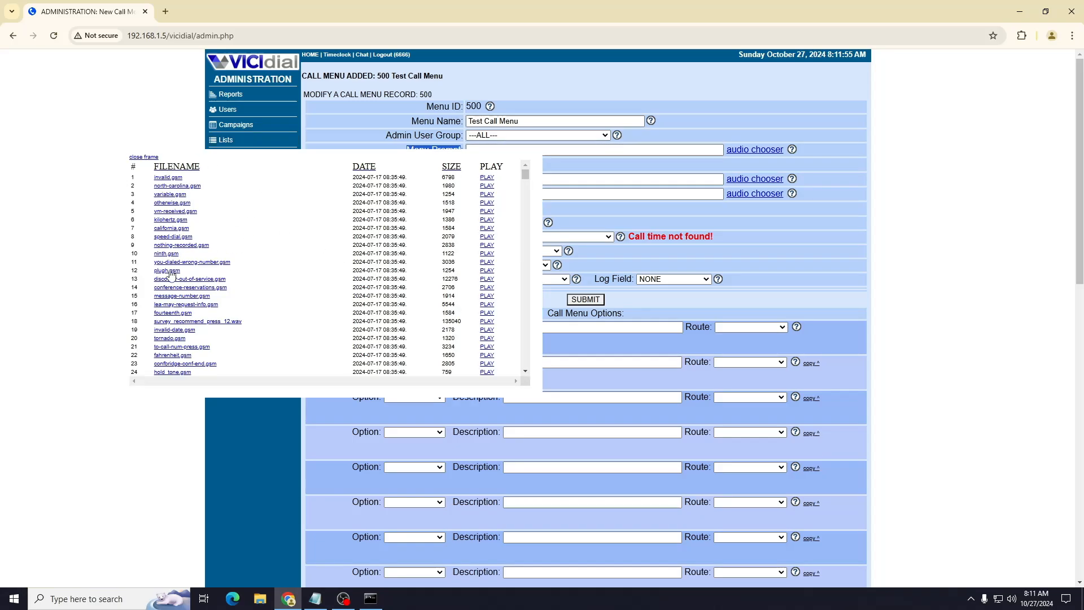
{"action": "left_click", "coordinate": [889, 158]}
{"action": "left_click", "coordinate": [144, 157]}
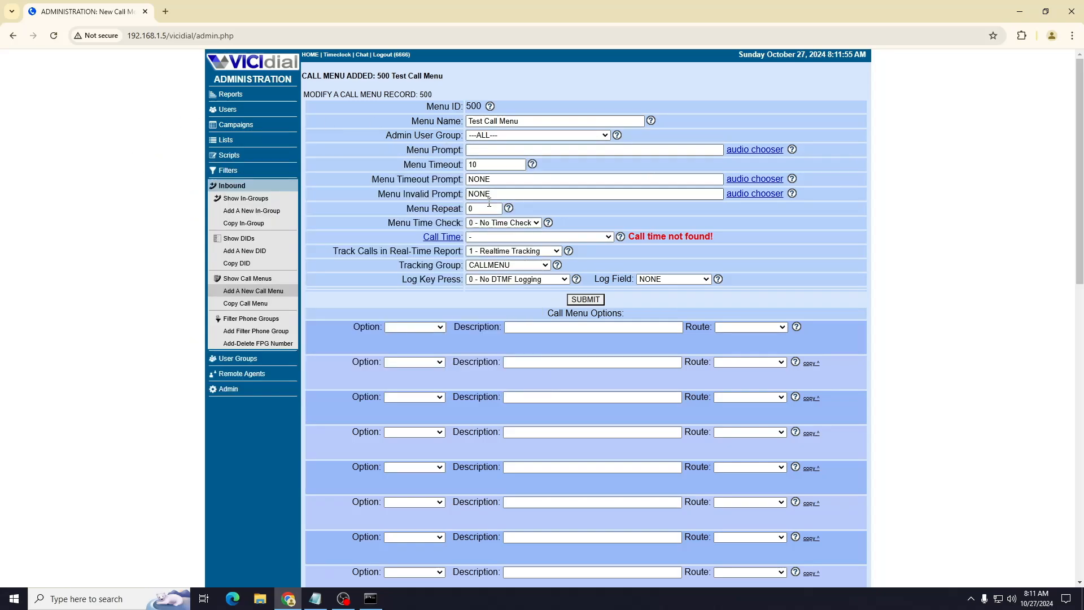
- Open the Audio Store in the administration section and check the recommended format for audio uploads
{"action": "left_click", "coordinate": [228, 391]}
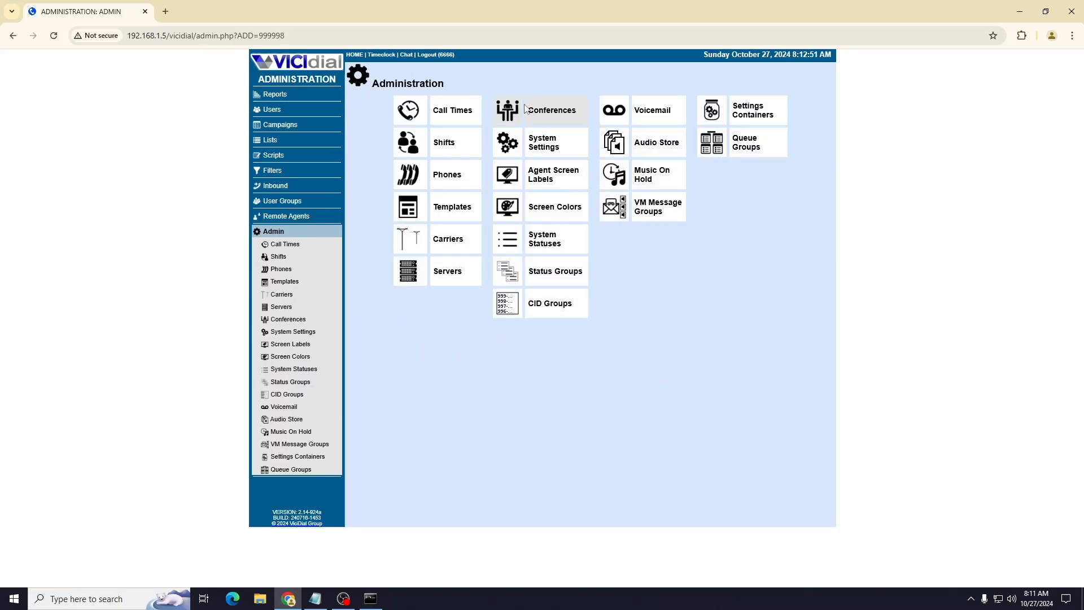
{"action": "left_click", "coordinate": [635, 149]}
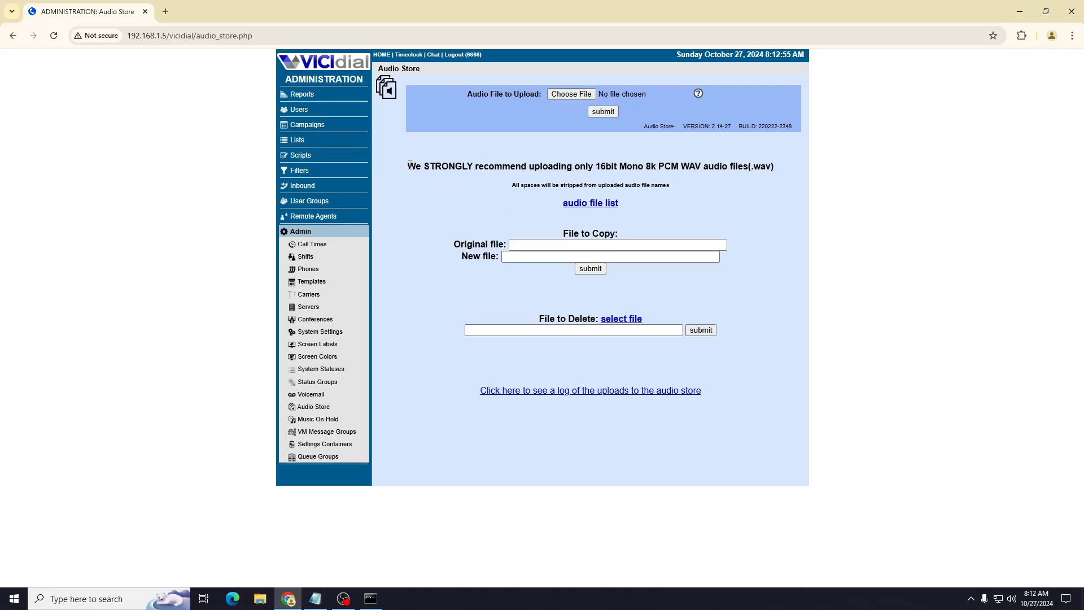
{"action": "left_click_drag", "start_coordinate": [409, 165], "coordinate": [589, 167]}
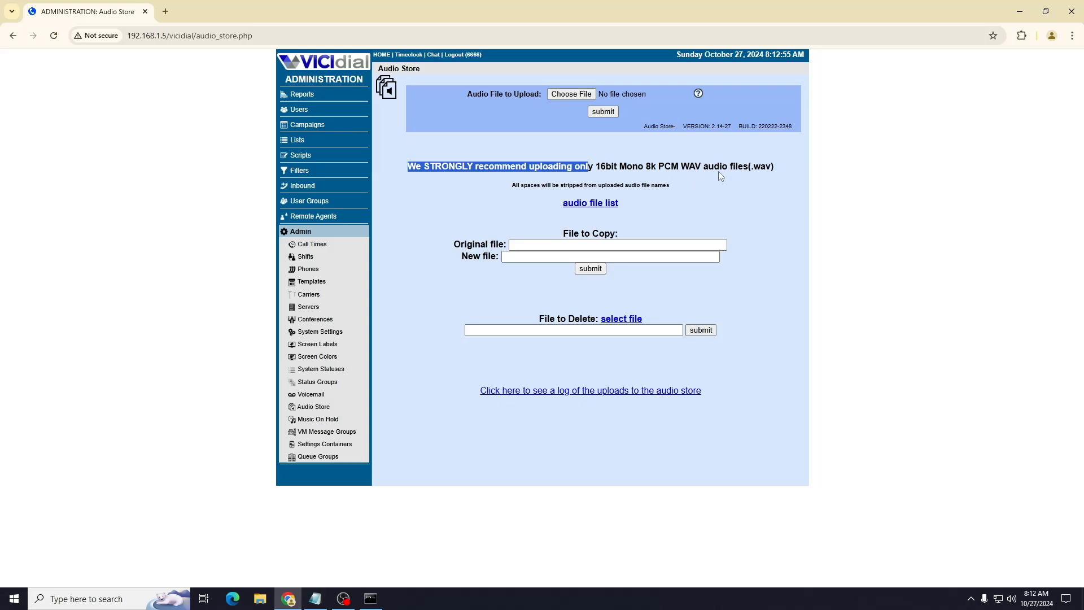
{"action": "left_click", "coordinate": [596, 165]}
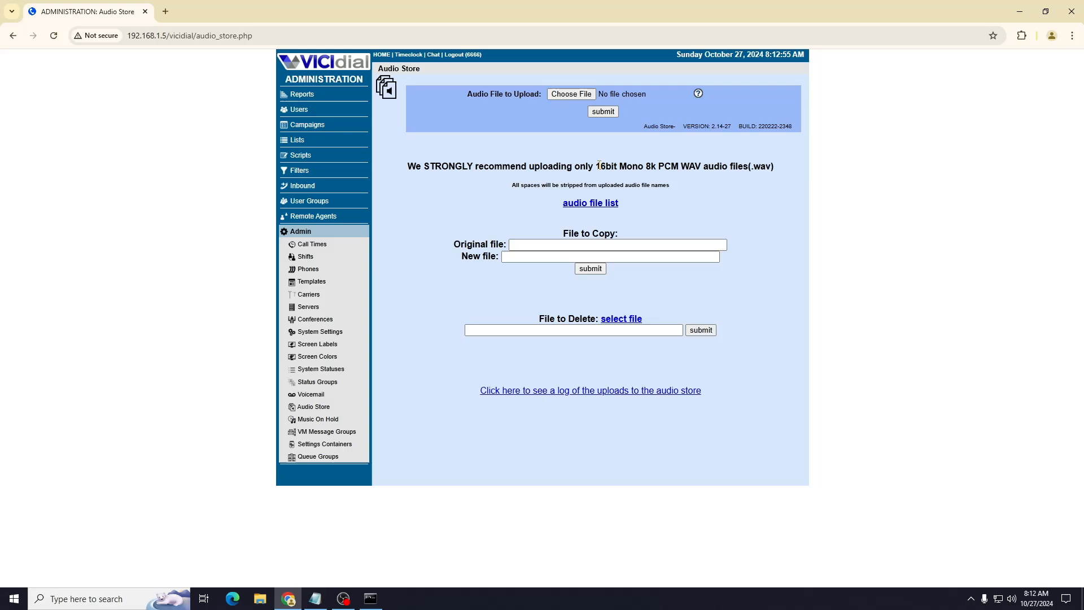
{"action": "left_click_drag", "start_coordinate": [596, 165], "coordinate": [618, 167]}
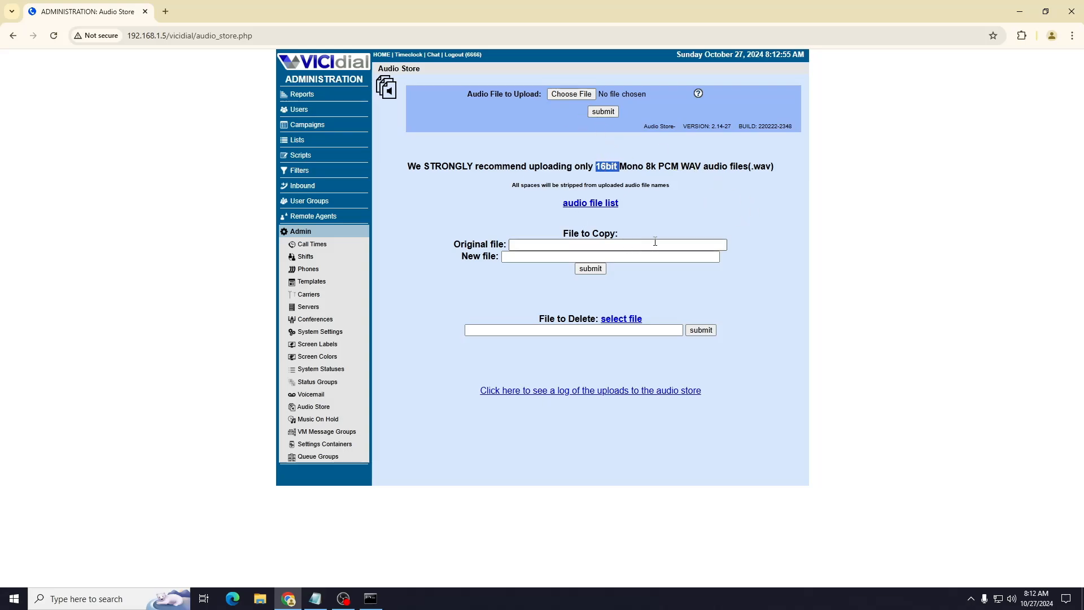
- Upload AMD FILE.wav from the Office Data\IVR folder on drive F: to the audio store, and check the upload result
{"action": "left_click", "coordinate": [571, 94]}
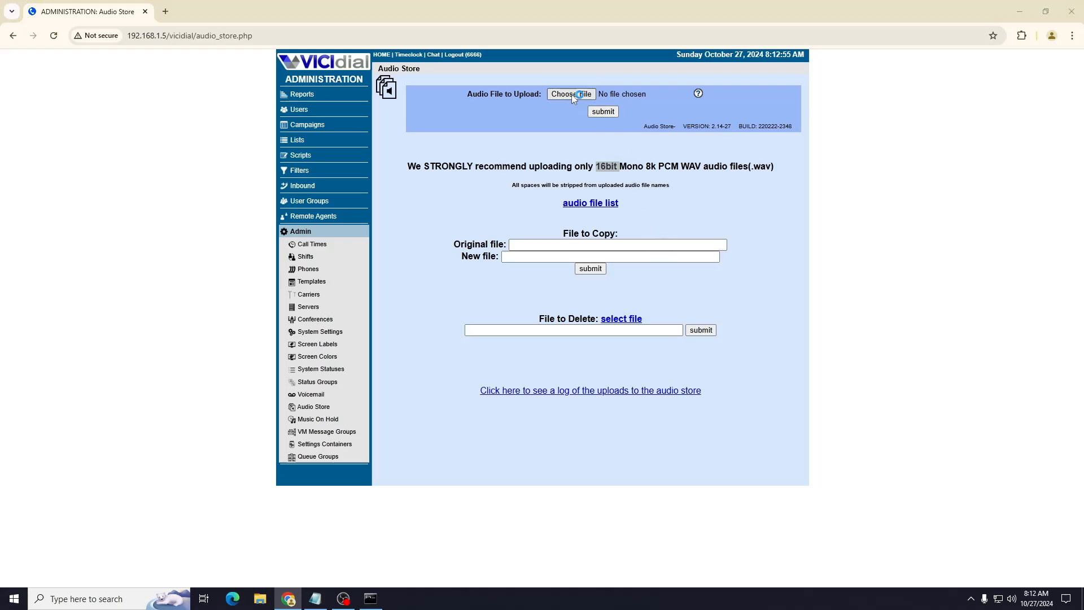
{"action": "scroll", "coordinate": [16, 256], "scroll_direction": "down", "scroll_amount": 2}
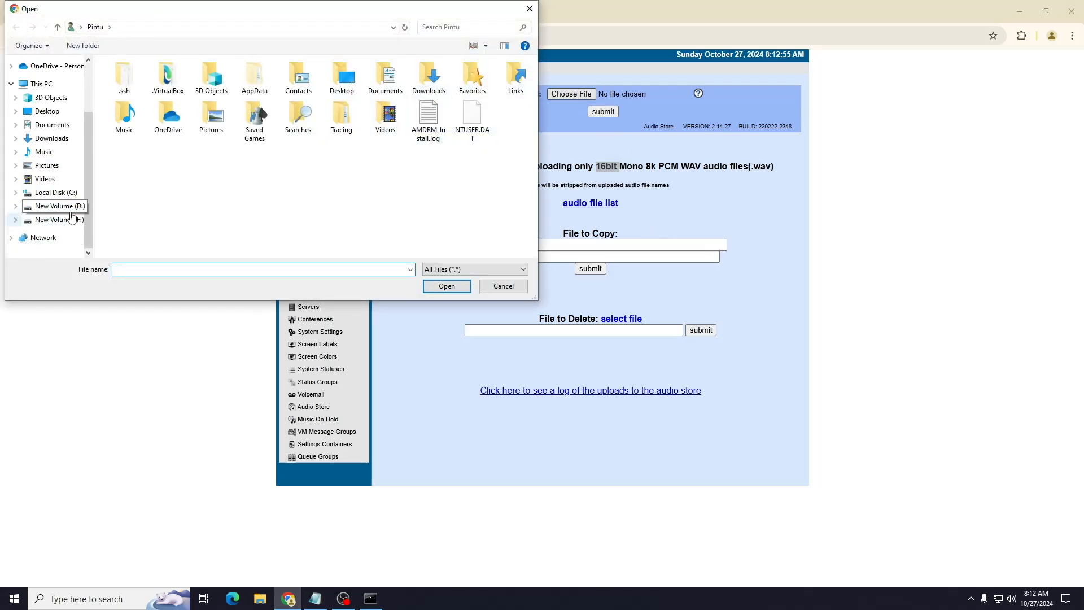
{"action": "left_click", "coordinate": [54, 219]}
{"action": "double_click", "coordinate": [133, 113]}
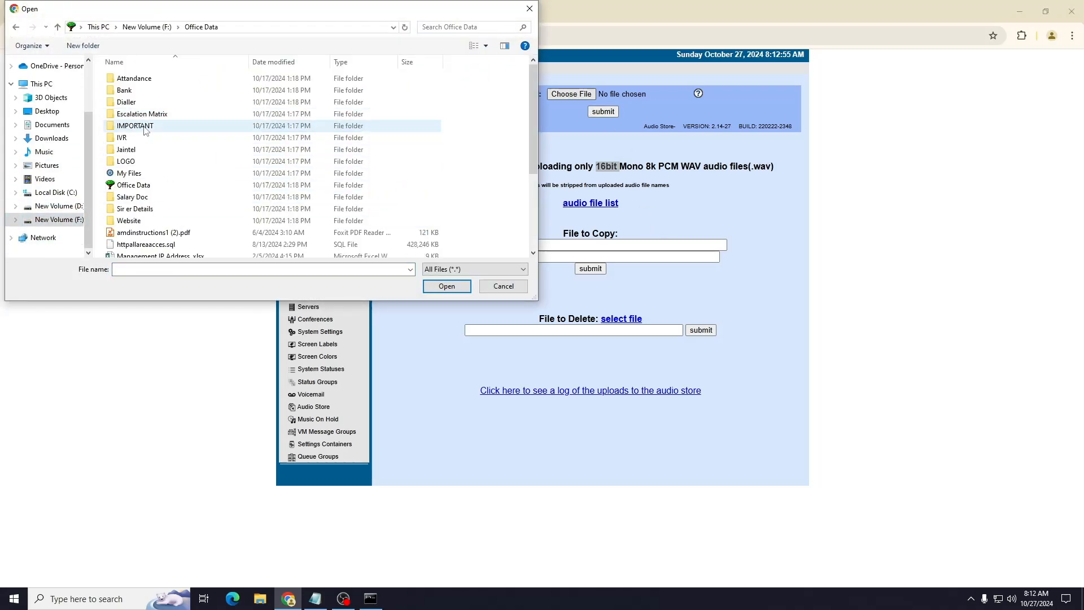
{"action": "double_click", "coordinate": [141, 142]}
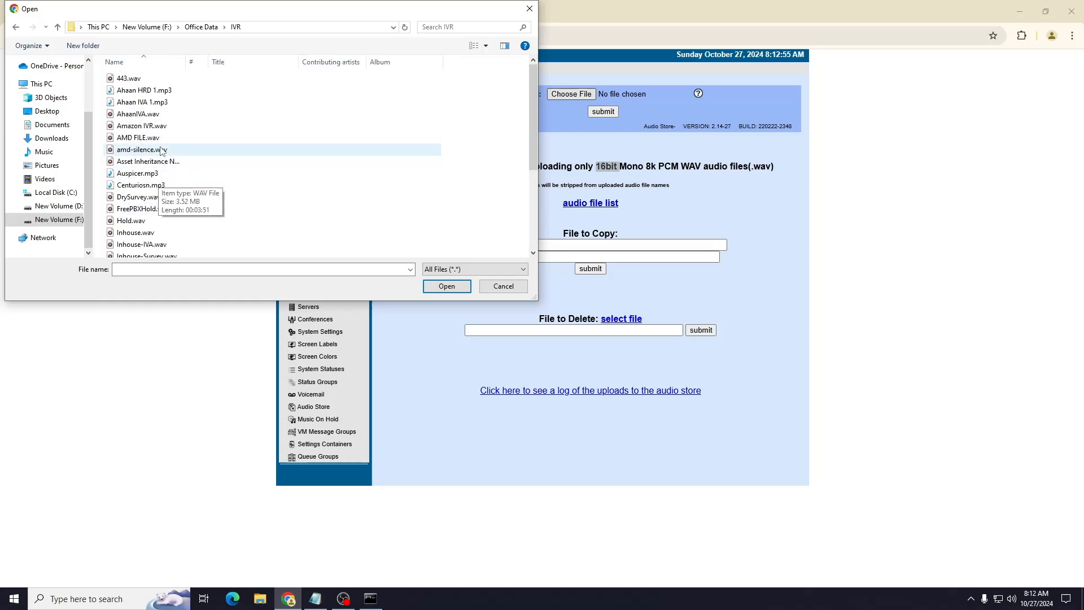
{"action": "left_click", "coordinate": [148, 139]}
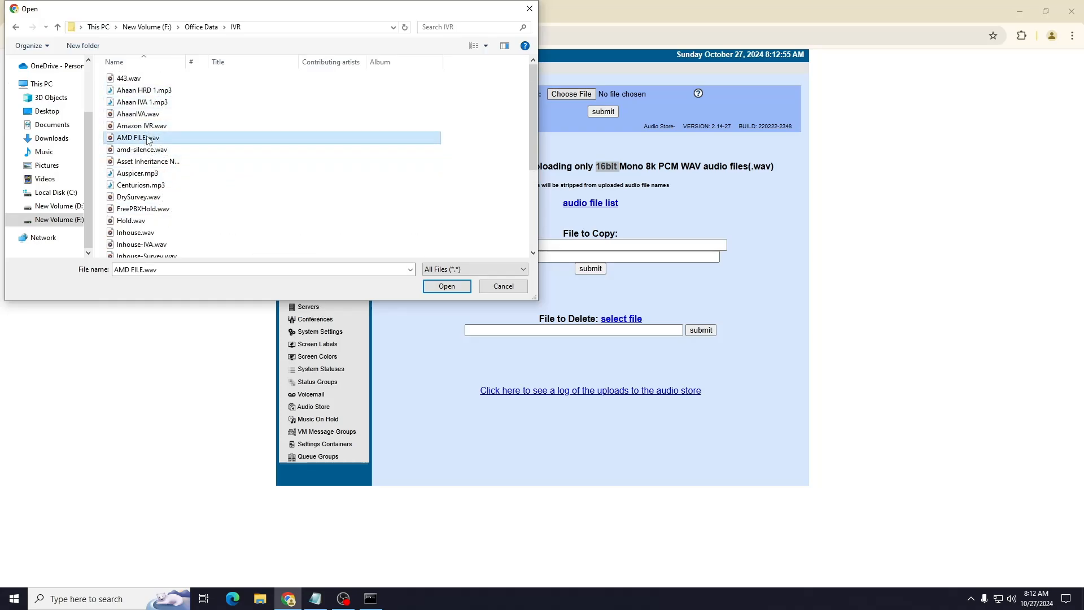
{"action": "left_click", "coordinate": [446, 286]}
{"action": "left_click", "coordinate": [600, 111]}
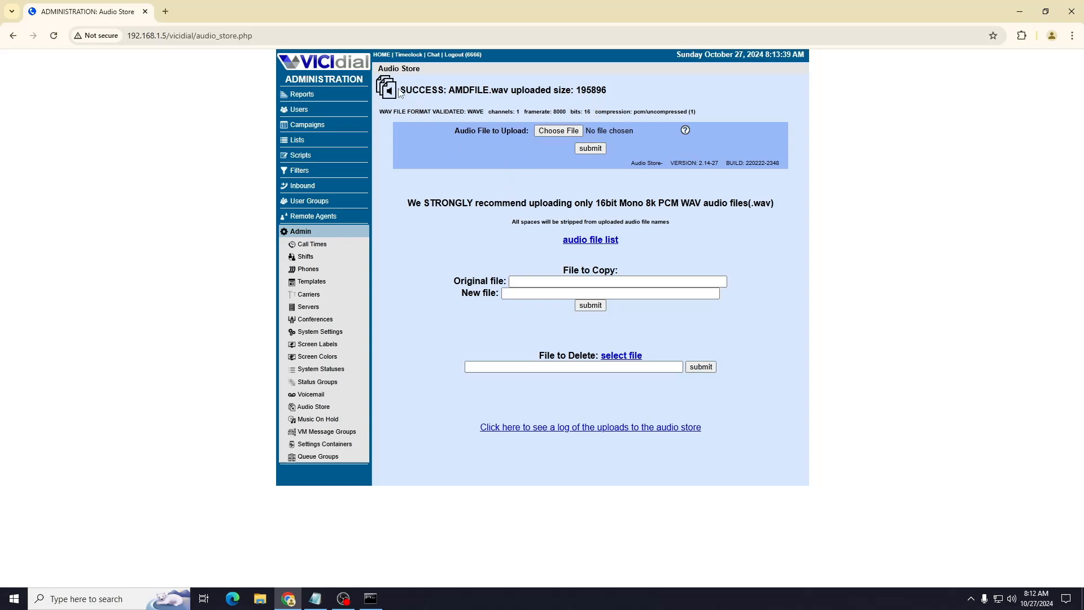
{"action": "left_click_drag", "start_coordinate": [400, 91], "coordinate": [444, 92]}
{"action": "left_click", "coordinate": [650, 90], "text": "shift"}
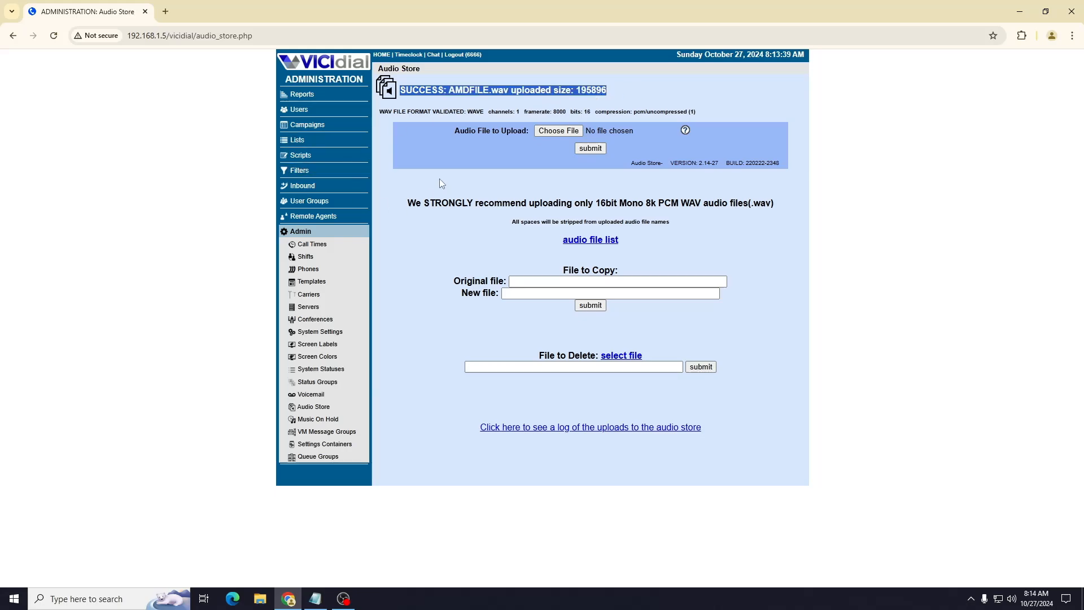
- In call menu 500, set the Menu Prompt to the uploaded AMDFILE.wav and the Menu Timeout to 60
{"action": "left_click", "coordinate": [299, 186]}
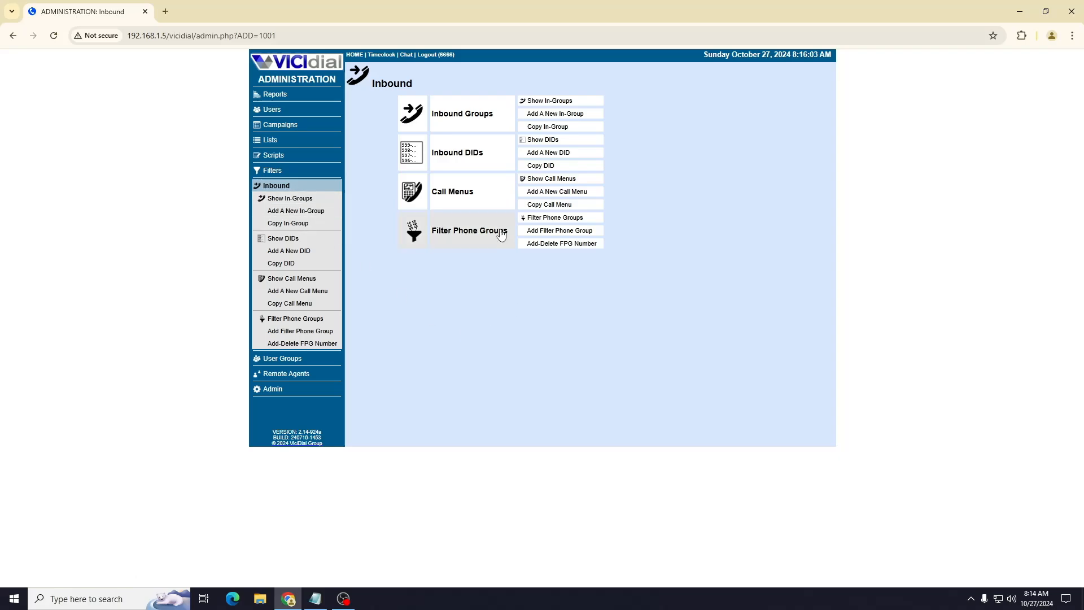
{"action": "left_click", "coordinate": [452, 199]}
{"action": "left_click", "coordinate": [365, 119]}
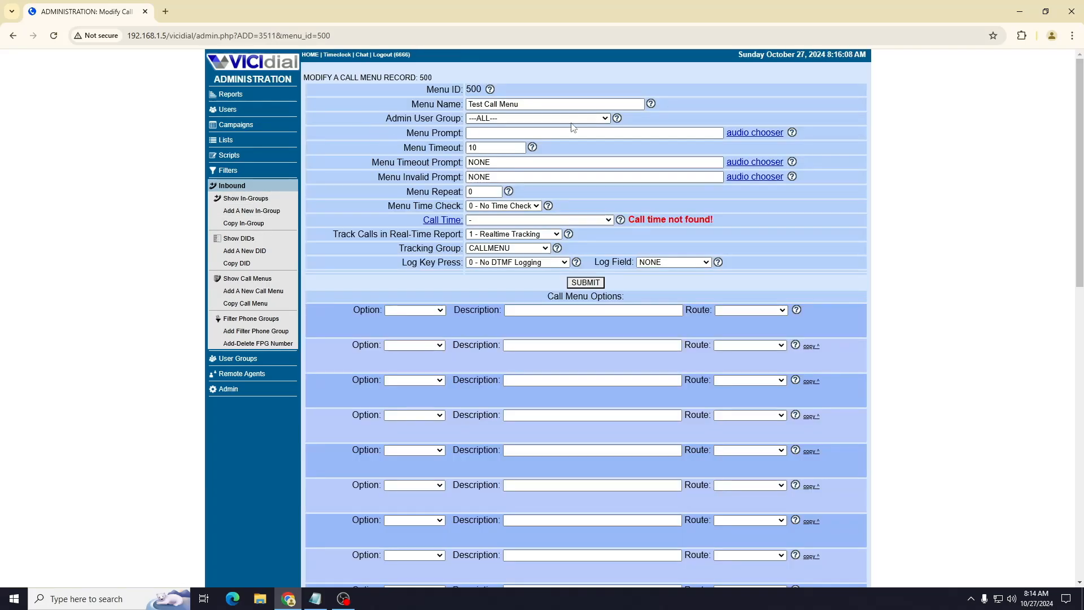
{"action": "left_click_drag", "start_coordinate": [407, 133], "coordinate": [461, 132]}
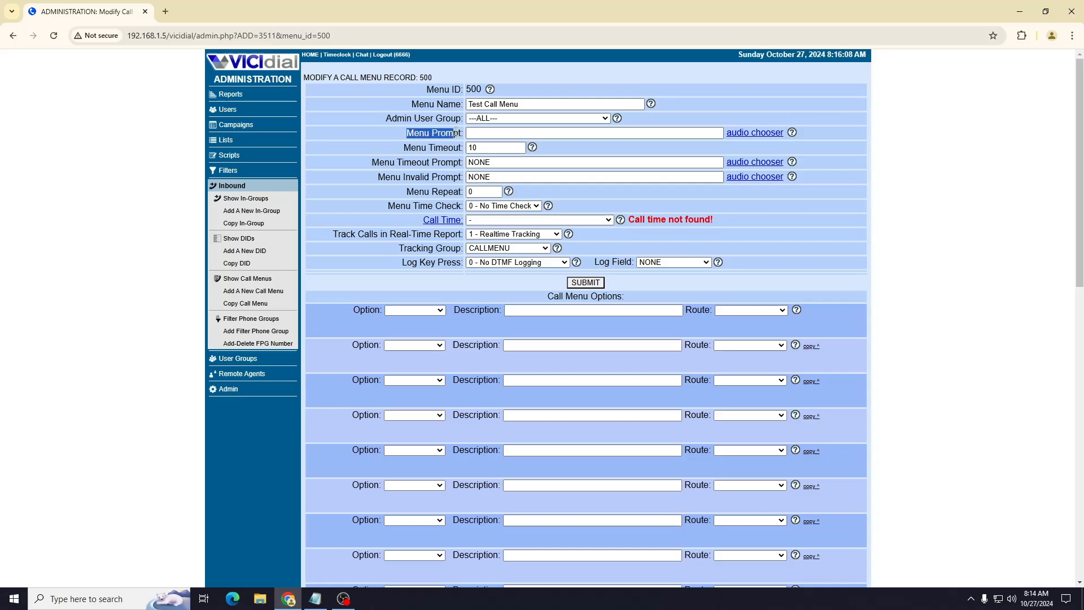
{"action": "left_click", "coordinate": [745, 133]}
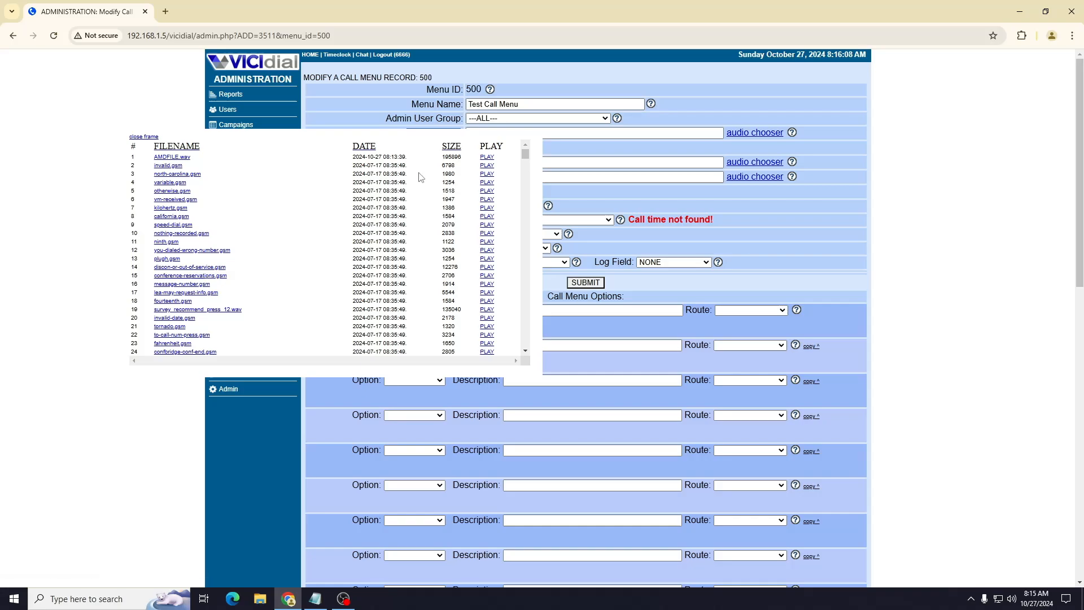
{"action": "left_click", "coordinate": [172, 157]}
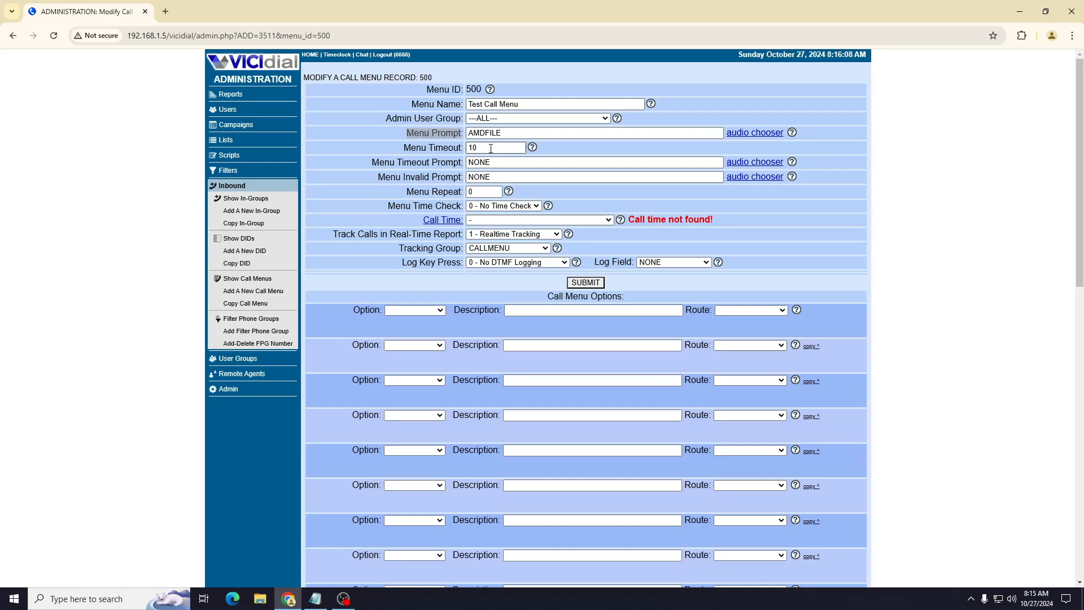
{"action": "left_click_drag", "start_coordinate": [490, 148], "coordinate": [416, 145]}
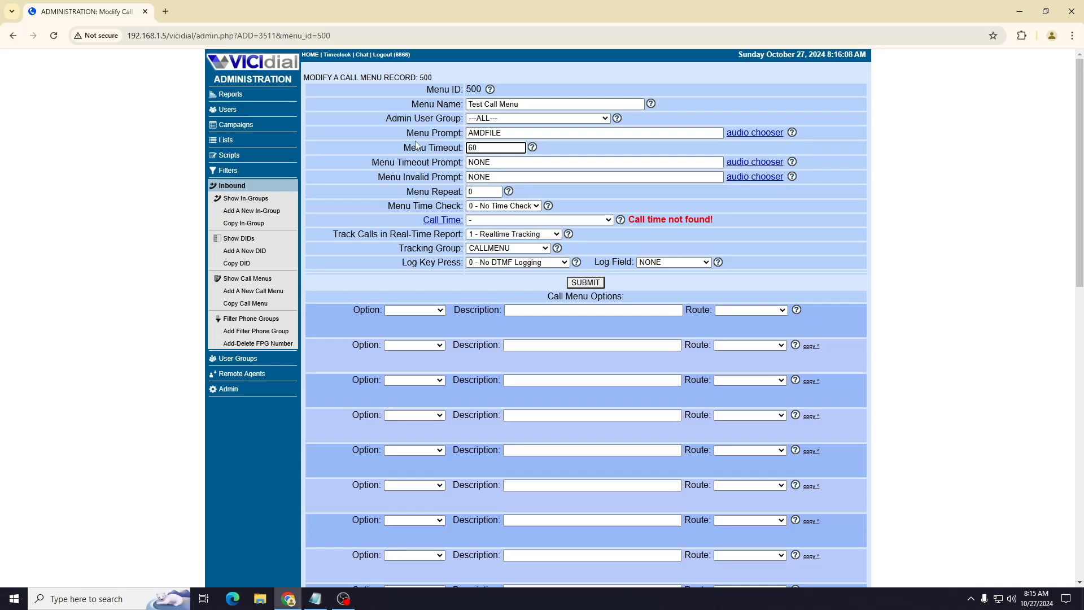
- Set the call menu's Call Time to 24hours - default 24 hours calling
{"action": "left_click", "coordinate": [490, 220]}
{"action": "left_click", "coordinate": [495, 262]}
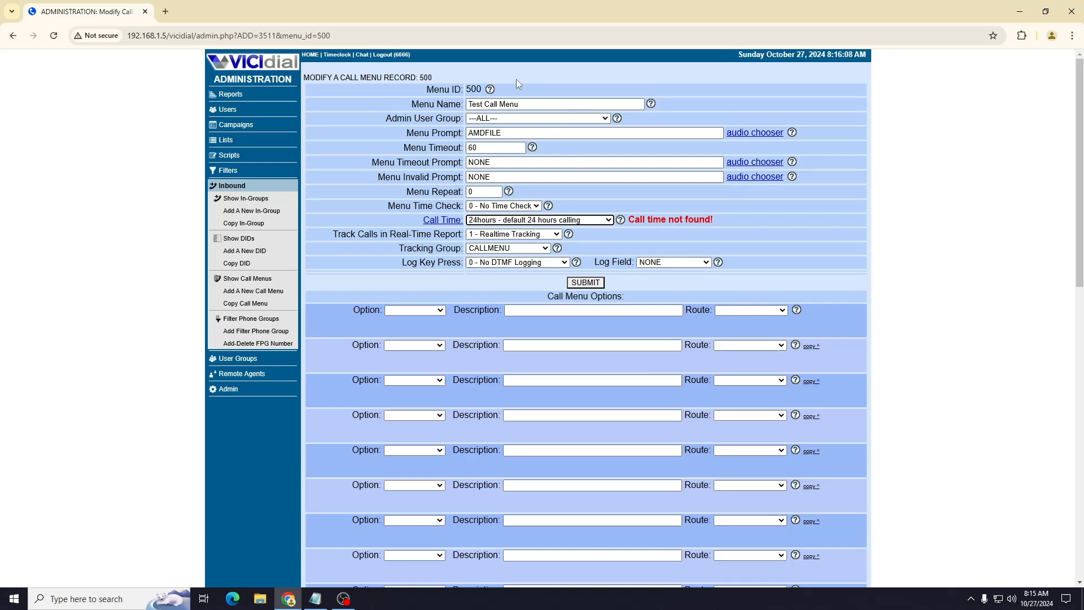
- Choose 1 as the first call menu option and look through the available routes without choosing one
{"action": "scroll", "coordinate": [471, 225], "scroll_direction": "down", "scroll_amount": 1}
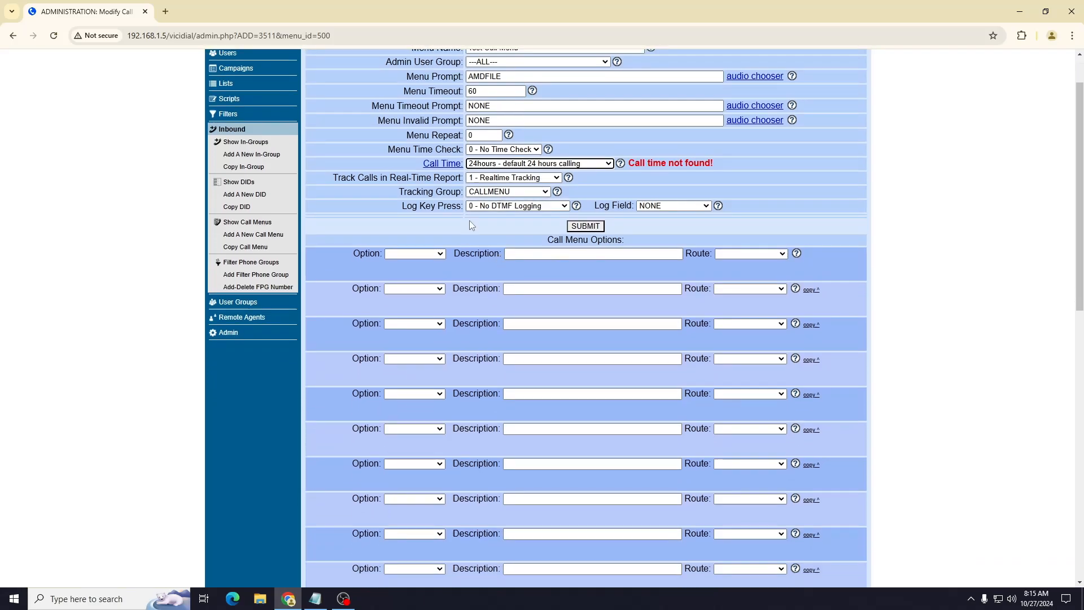
{"action": "left_click", "coordinate": [411, 255]}
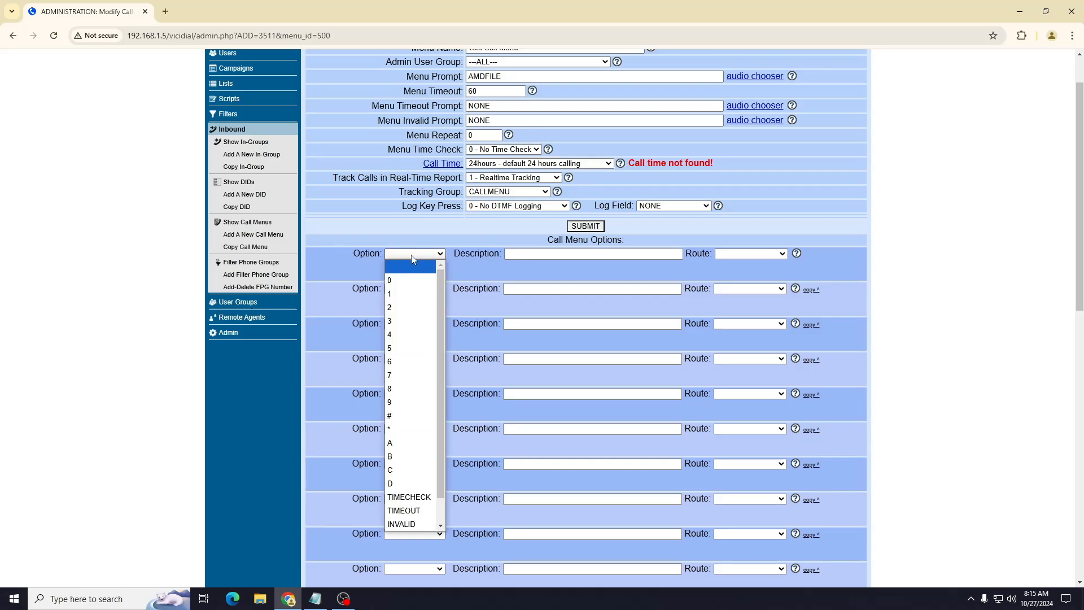
{"action": "left_click", "coordinate": [401, 294]}
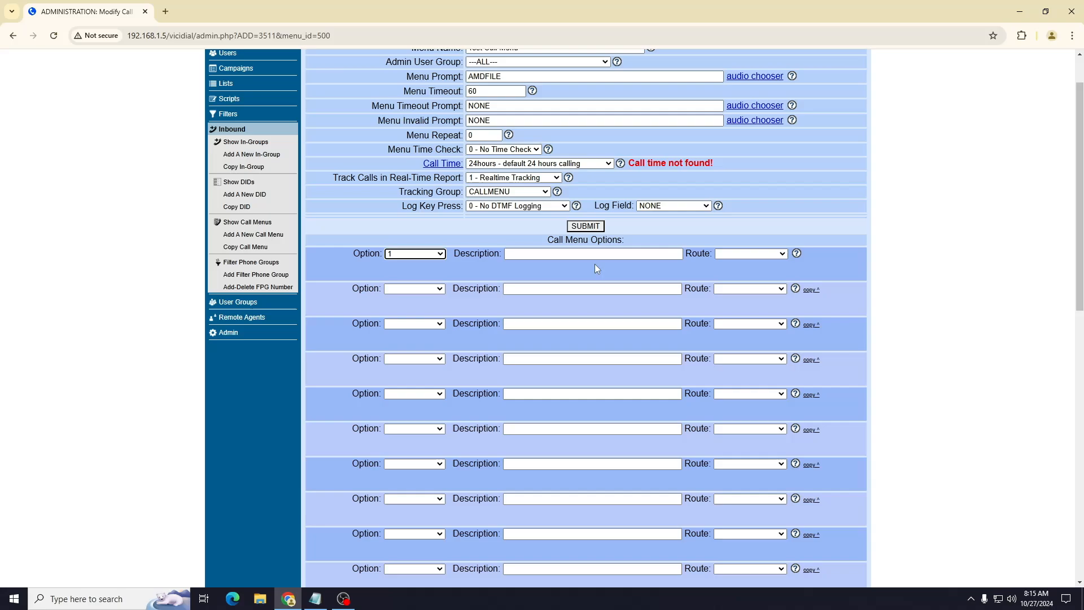
{"action": "left_click", "coordinate": [567, 256]}
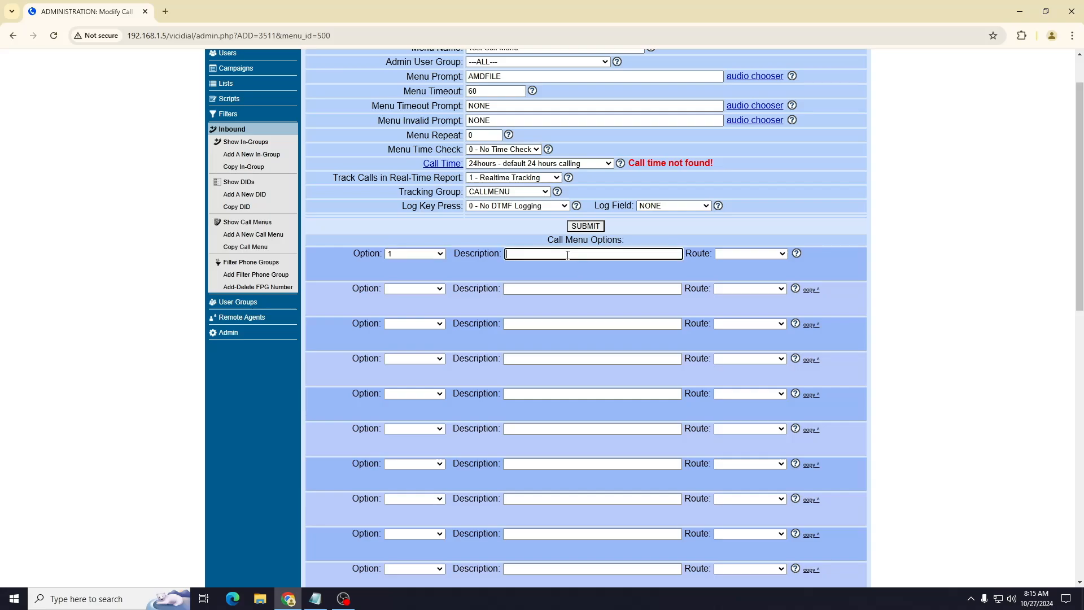
{"action": "left_click", "coordinate": [761, 260]}
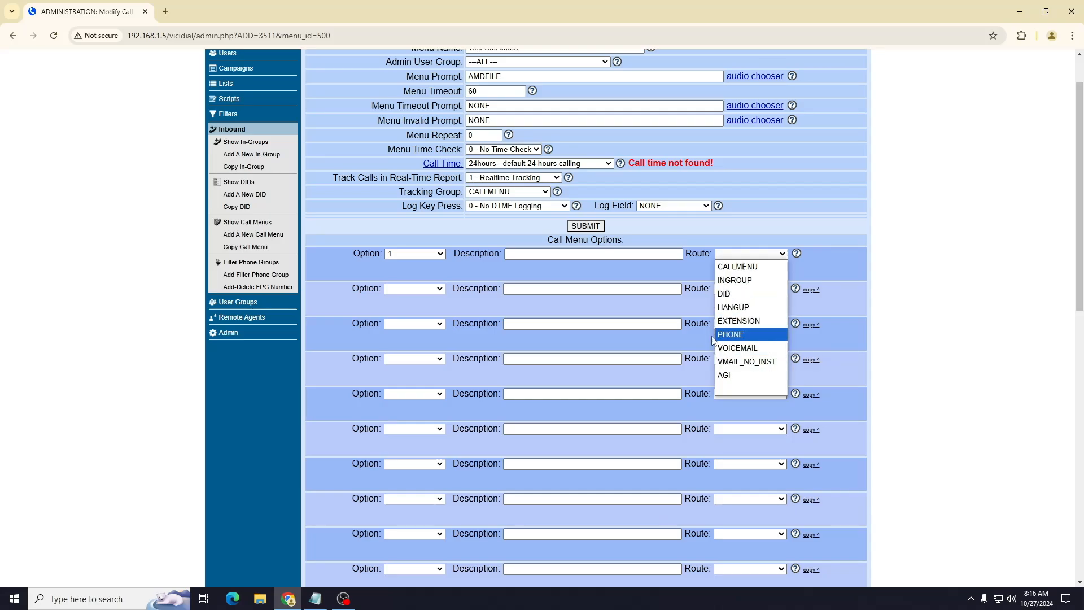
{"action": "left_click", "coordinate": [408, 289]}
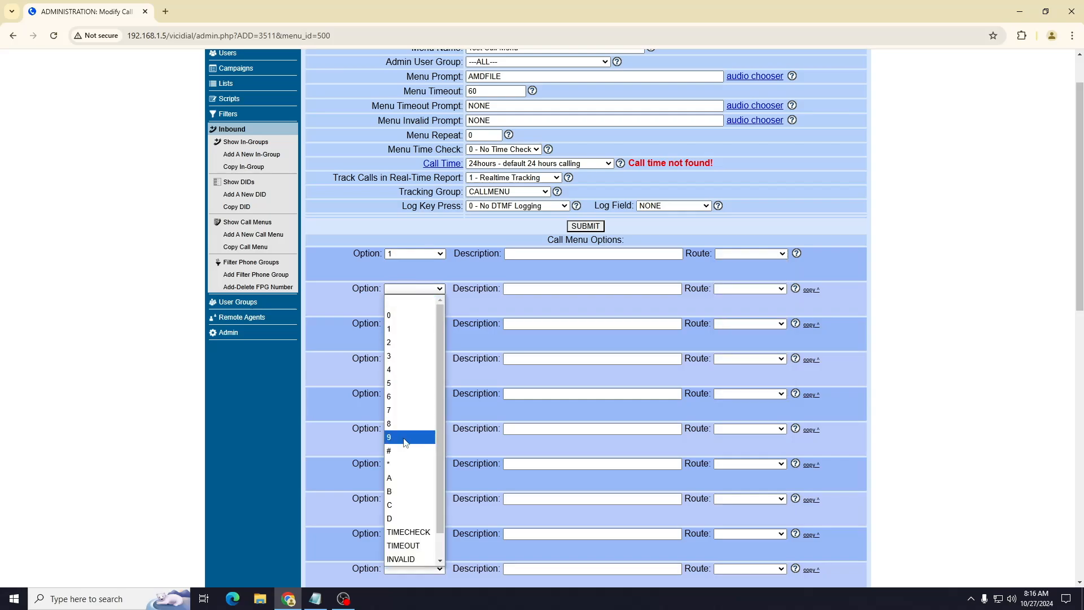
- Set the first call menu option to TIMEOUT with the HANGUP route, and submit the call menu
{"action": "left_click", "coordinate": [404, 255]}
{"action": "scroll", "coordinate": [409, 406], "scroll_direction": "down", "scroll_amount": 1}
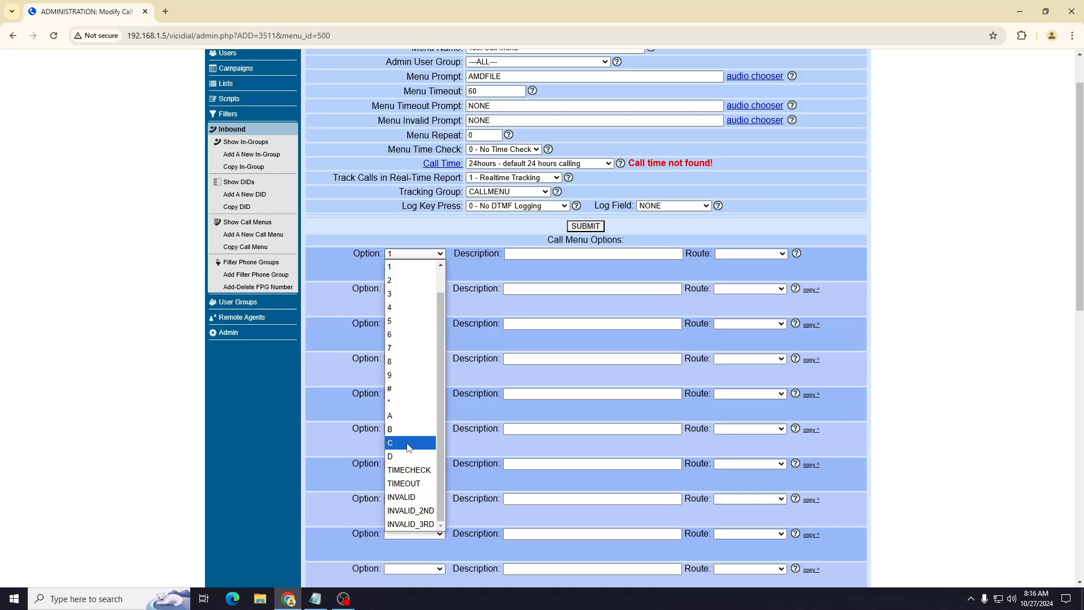
{"action": "left_click", "coordinate": [417, 486]}
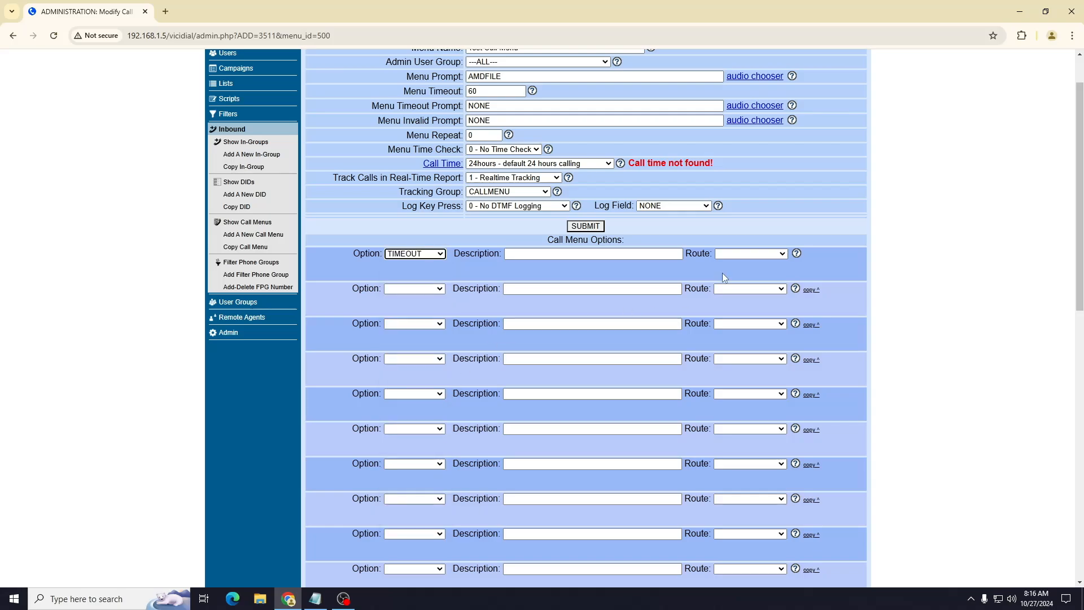
{"action": "scroll", "coordinate": [722, 272], "scroll_direction": "up", "scroll_amount": 1}
{"action": "left_click_drag", "start_coordinate": [403, 148], "coordinate": [454, 147]}
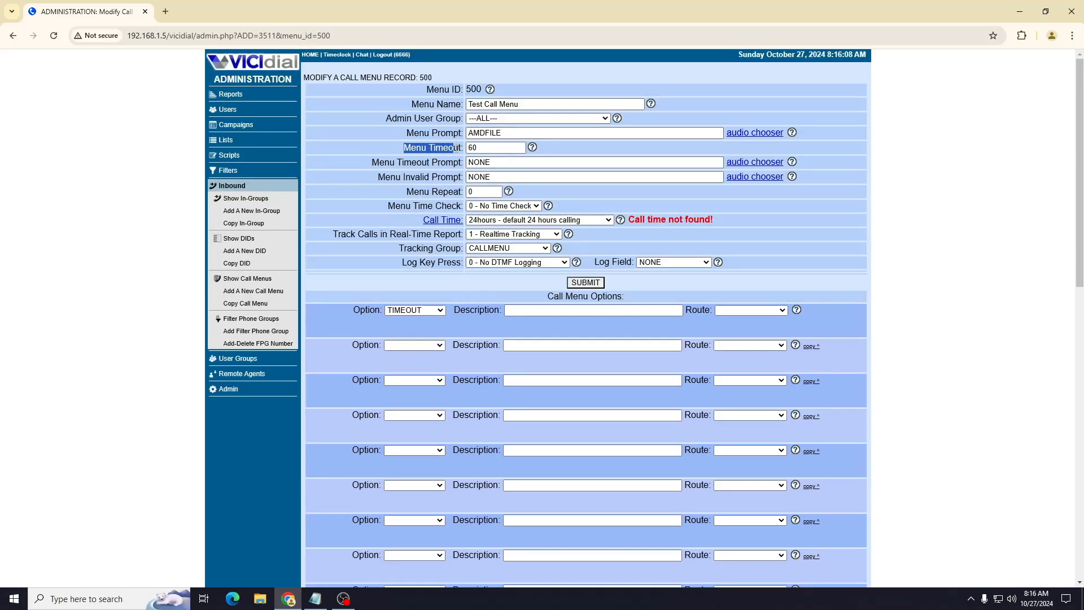
{"action": "left_click", "coordinate": [756, 310]}
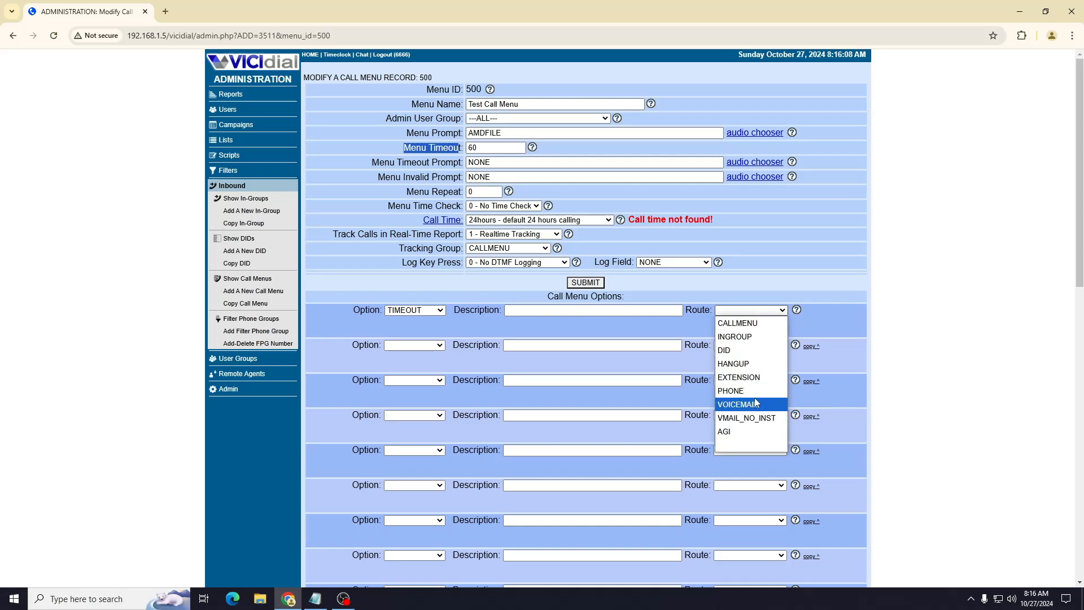
{"action": "left_click", "coordinate": [754, 363]}
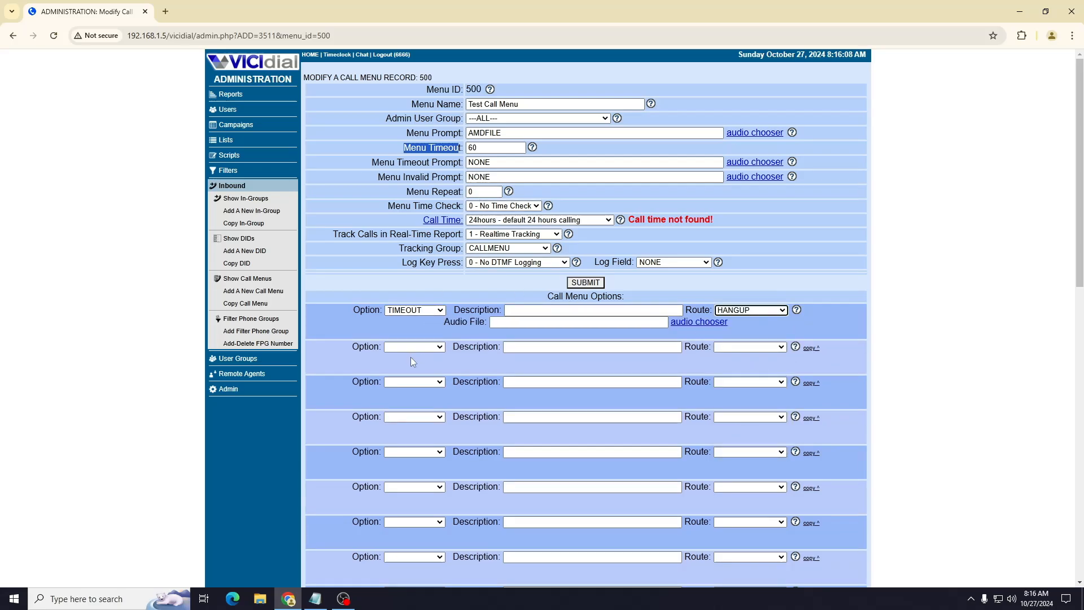
{"action": "left_click", "coordinate": [585, 284]}
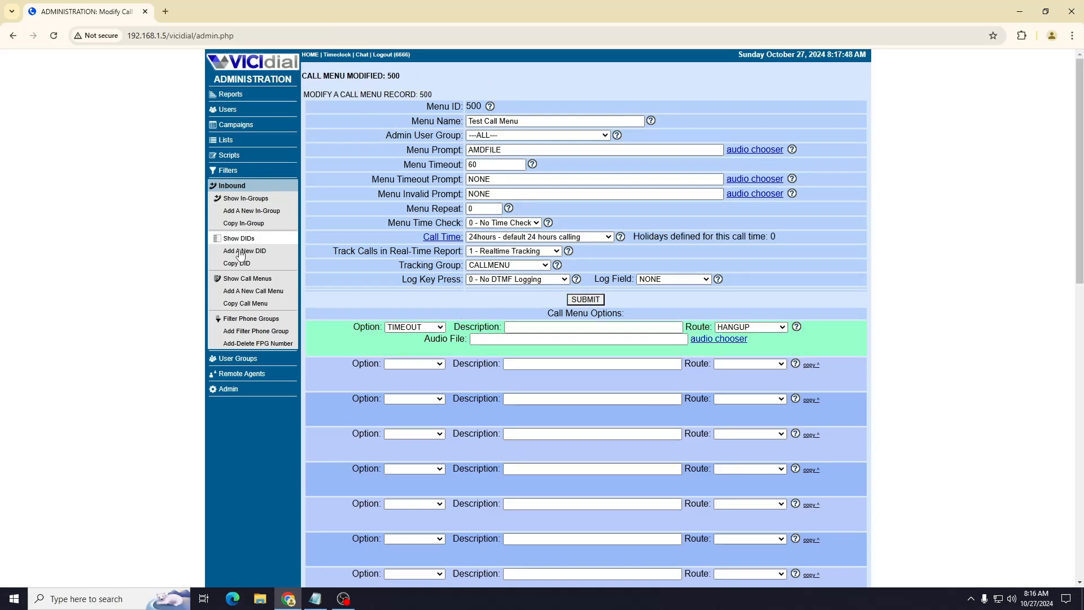
- Open the inbound DID listings, copy the DID number from VoIP.txt in Notepad, and return to the VICIdial page
{"action": "left_click", "coordinate": [243, 239]}
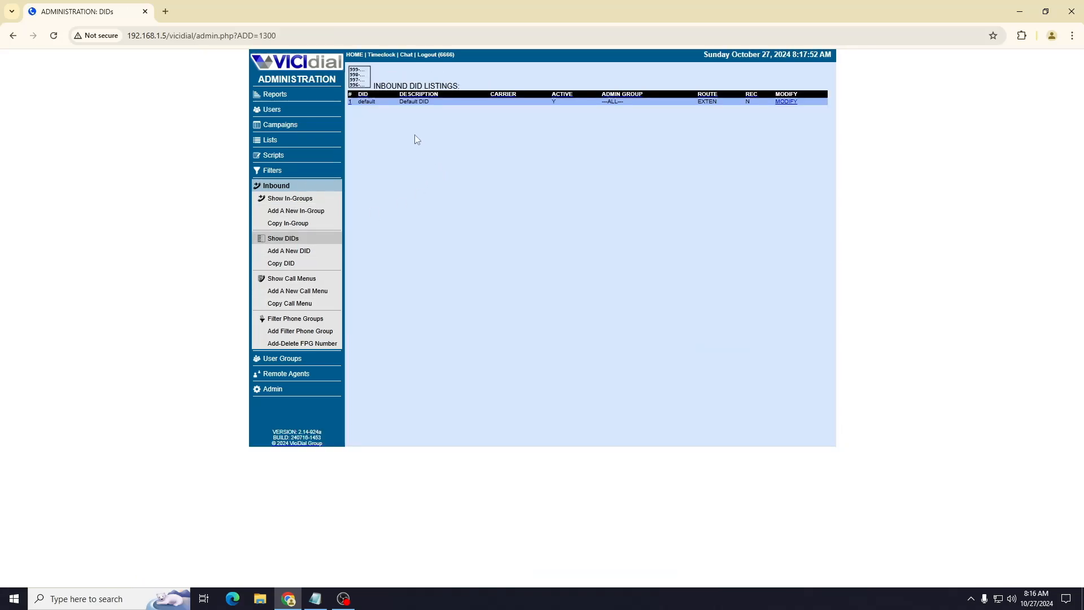
{"action": "left_click", "coordinate": [315, 598]}
{"action": "left_click_drag", "start_coordinate": [718, 84], "coordinate": [652, 85]}
{"action": "key", "text": "ctrl+c"}
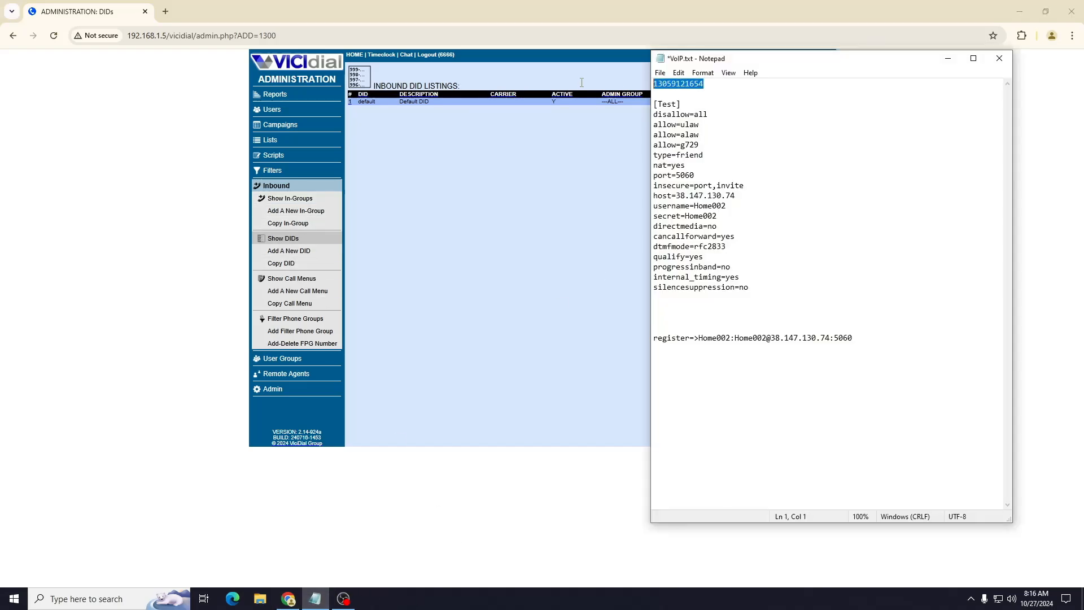
{"action": "left_click", "coordinate": [518, 349]}
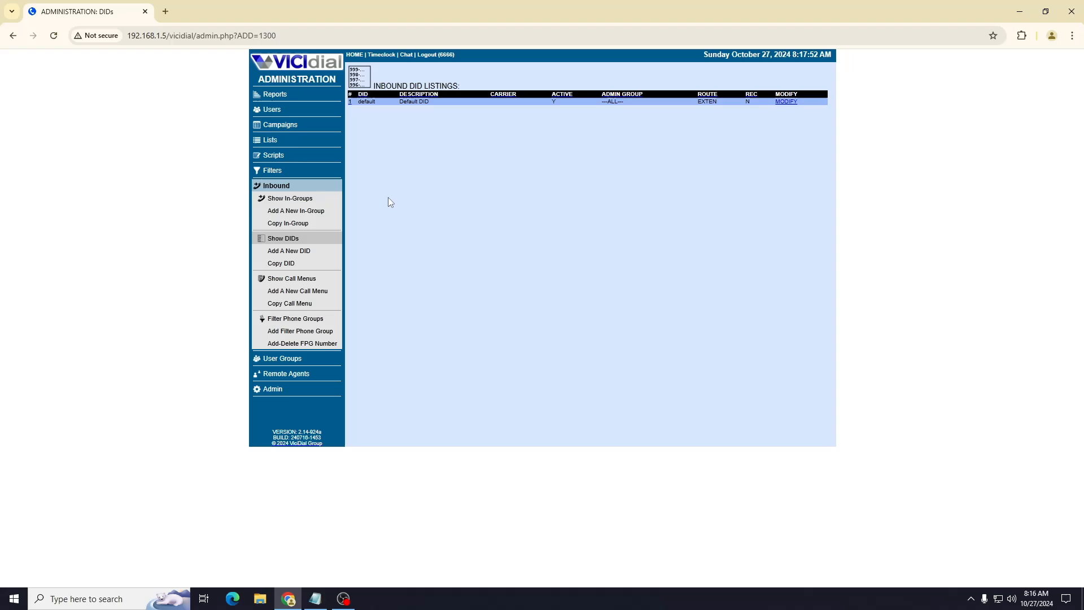
- Add a new DID using the copied number as both DID Extension and DID Description, and submit it
{"action": "left_click", "coordinate": [302, 251]}
{"action": "left_click", "coordinate": [531, 100]}
{"action": "key", "text": "ctrl+v"}
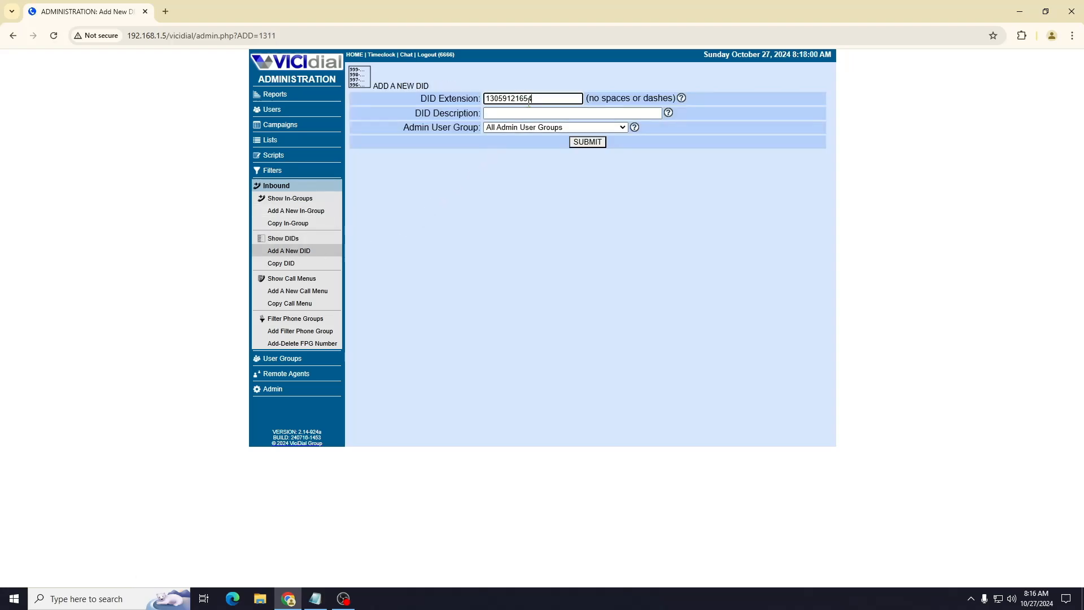
{"action": "left_click", "coordinate": [539, 112]}
{"action": "key", "text": "ctrl+v"}
{"action": "left_click", "coordinate": [586, 141]}
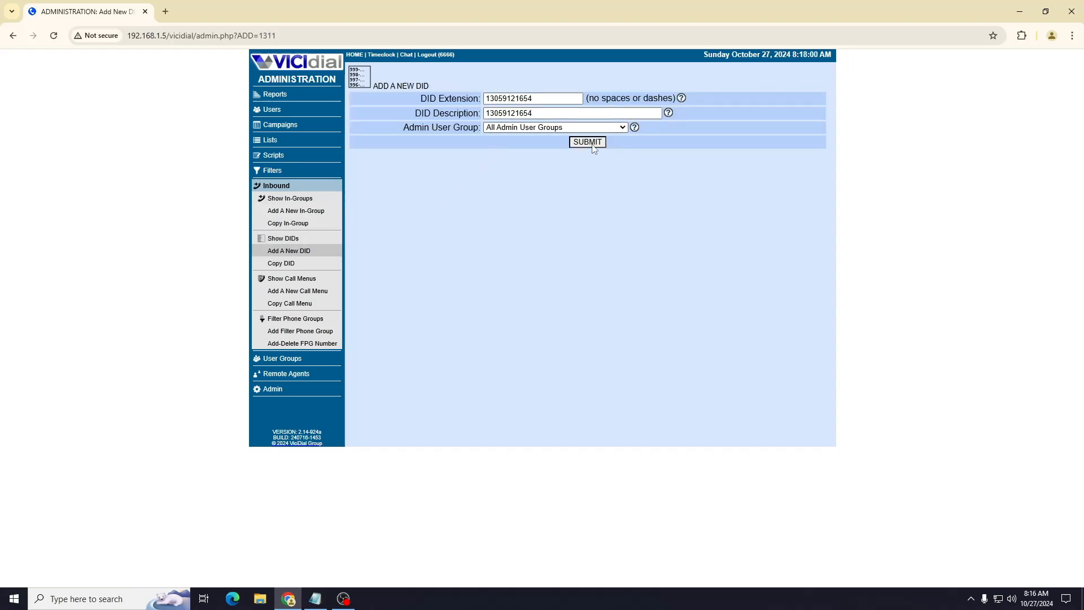
- Set the DID Route of the new DID record to CALLMENU
{"action": "scroll", "coordinate": [429, 198], "scroll_direction": "down", "scroll_amount": 1}
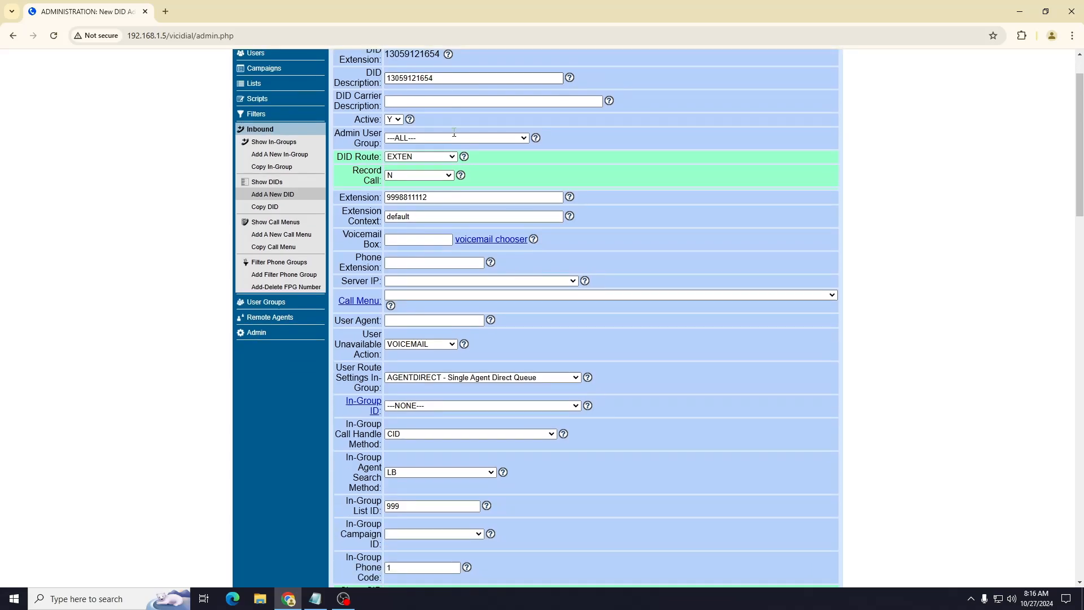
{"action": "scroll", "coordinate": [453, 131], "scroll_direction": "up", "scroll_amount": 1}
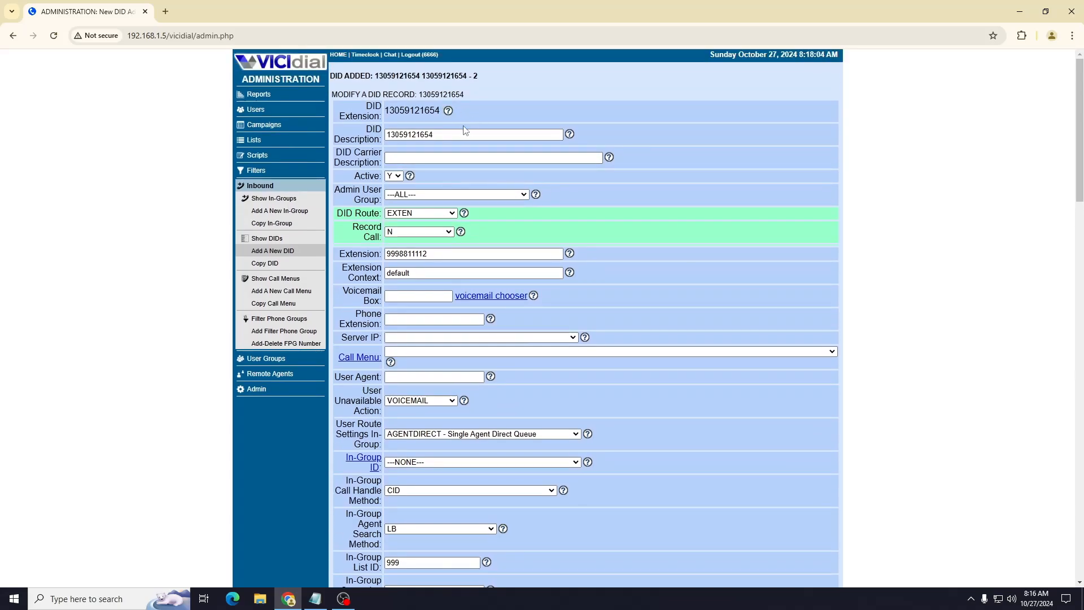
{"action": "scroll", "coordinate": [429, 198], "scroll_direction": "down", "scroll_amount": 1}
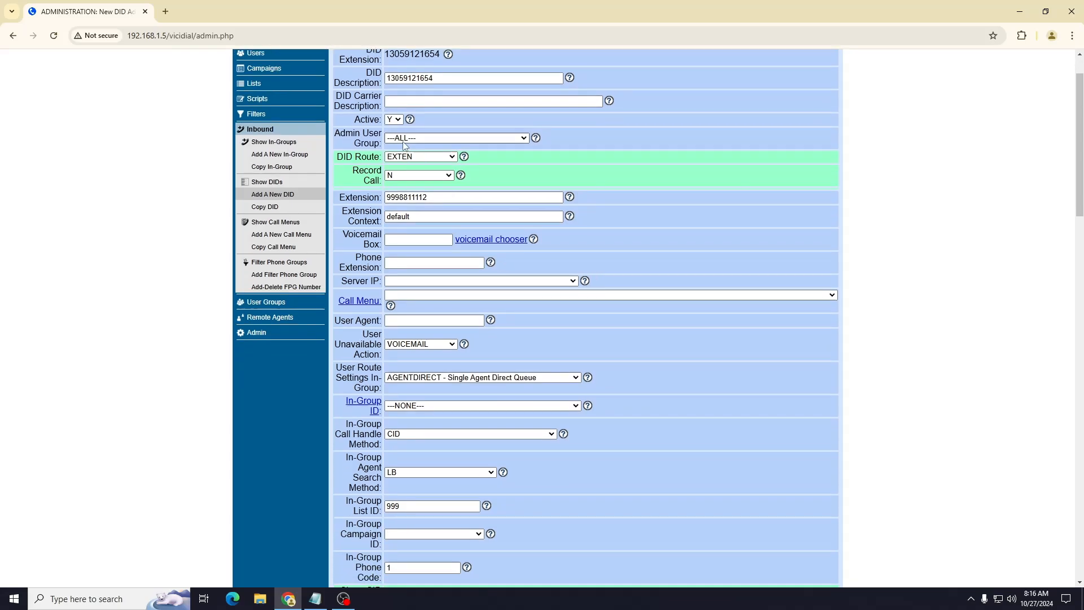
{"action": "scroll", "coordinate": [358, 157], "scroll_direction": "up", "scroll_amount": 1}
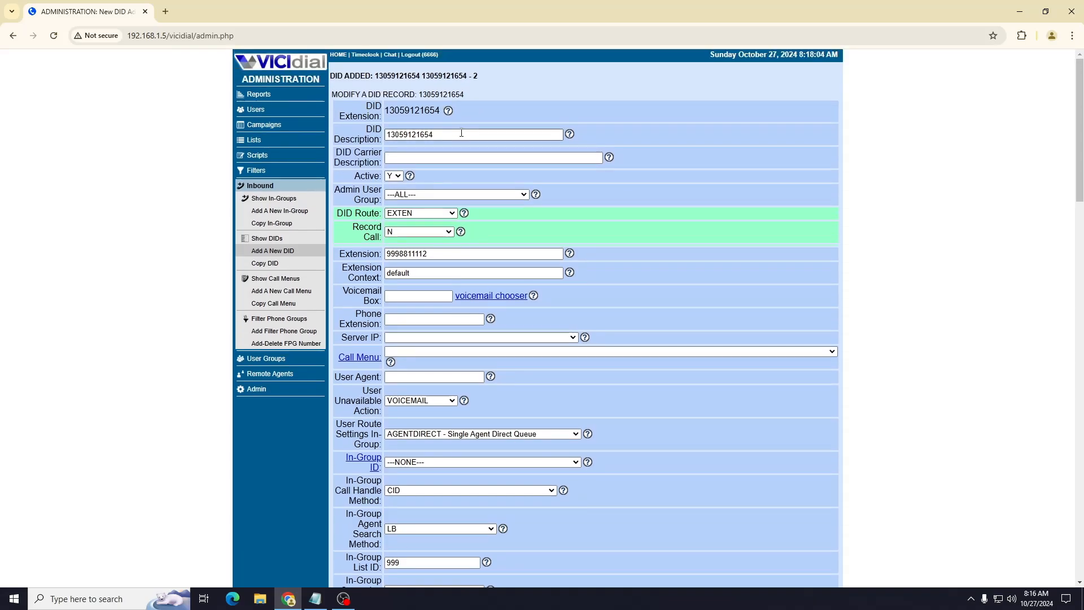
{"action": "scroll", "coordinate": [330, 149], "scroll_direction": "down", "scroll_amount": 1}
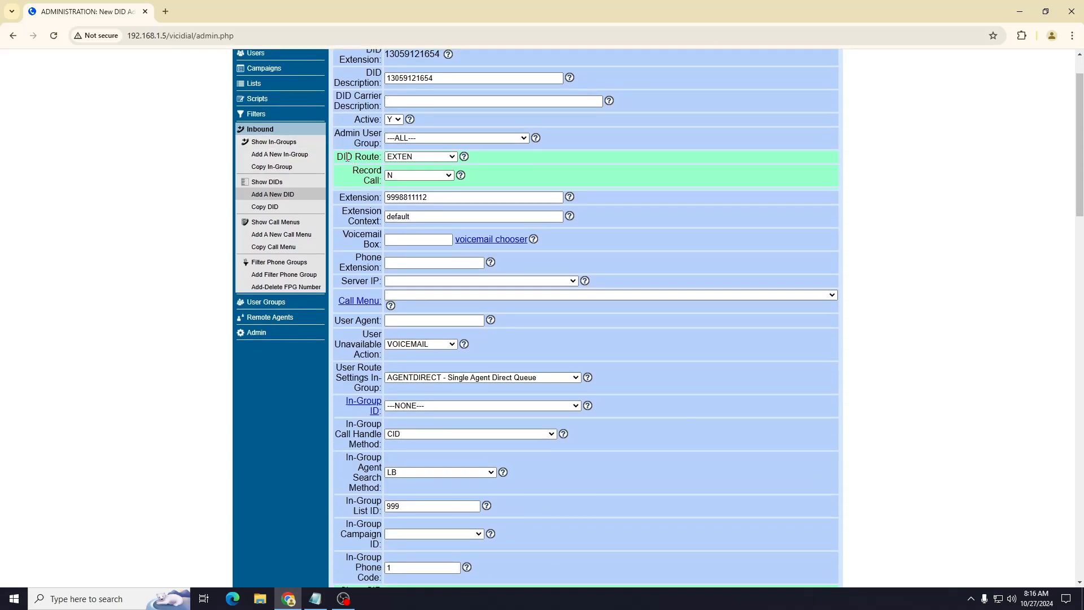
{"action": "left_click", "coordinate": [424, 157]}
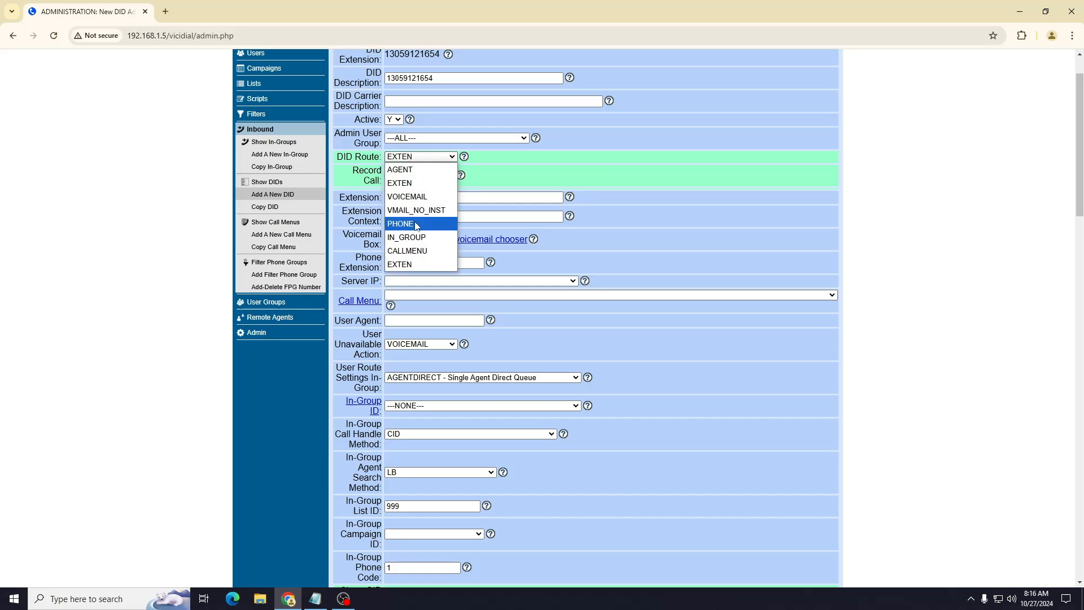
{"action": "left_click", "coordinate": [407, 251]}
{"action": "scroll", "coordinate": [432, 215], "scroll_direction": "up", "scroll_amount": 1}
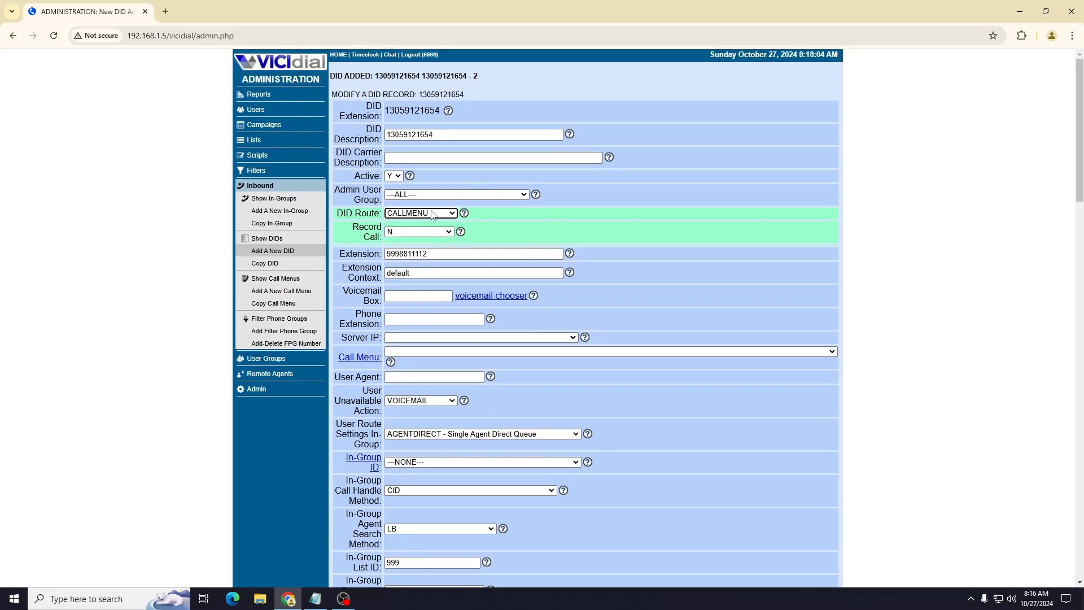
{"action": "left_click_drag", "start_coordinate": [386, 112], "coordinate": [441, 111]}
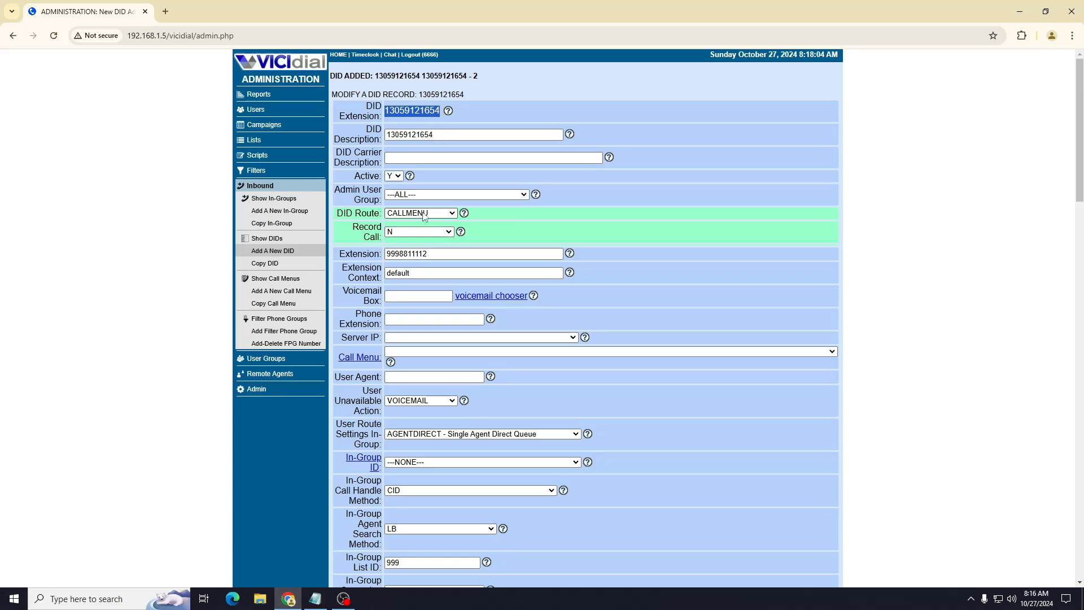
- Set the DID's Server IP to 192.168.1.5 and its Call Menu to 500 - Test Call Menu, and submit the record
{"action": "scroll", "coordinate": [424, 216], "scroll_direction": "down", "scroll_amount": 1}
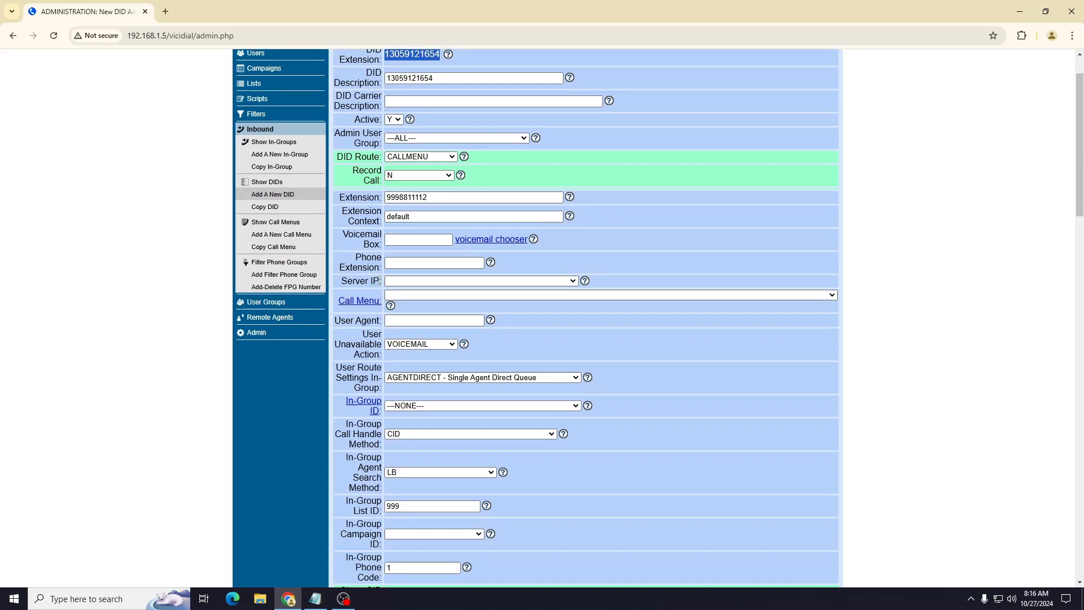
{"action": "double_click", "coordinate": [346, 281]}
{"action": "left_click", "coordinate": [407, 280]}
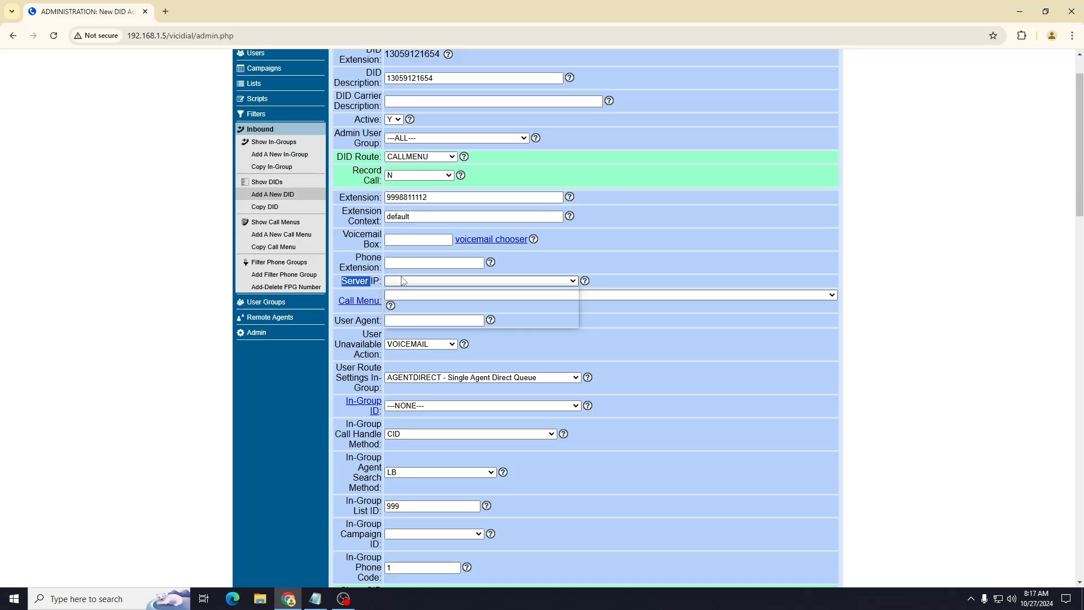
{"action": "left_click", "coordinate": [406, 296]}
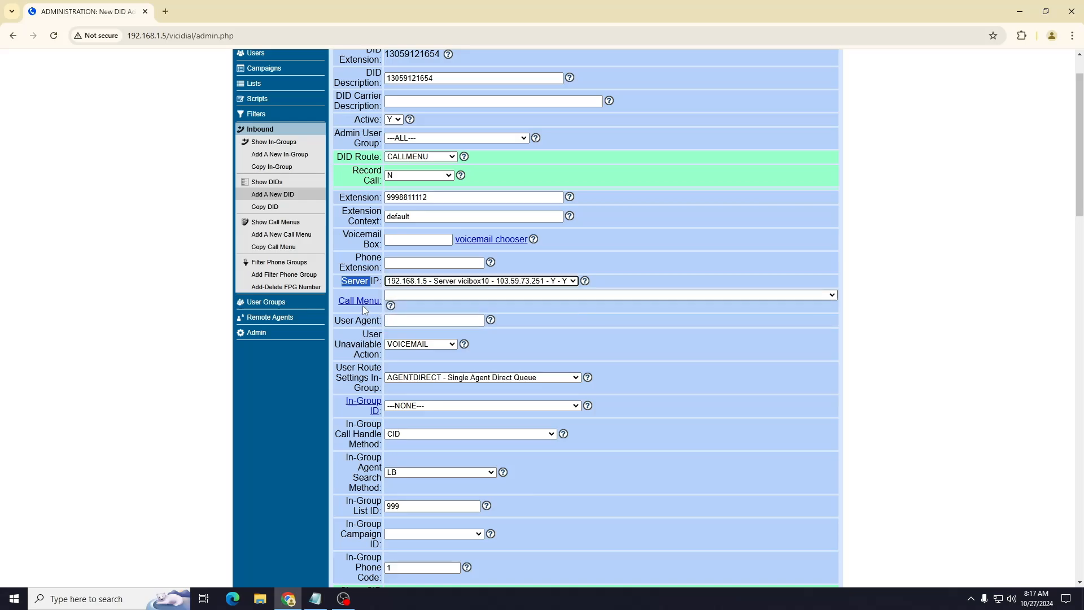
{"action": "left_click", "coordinate": [406, 296]}
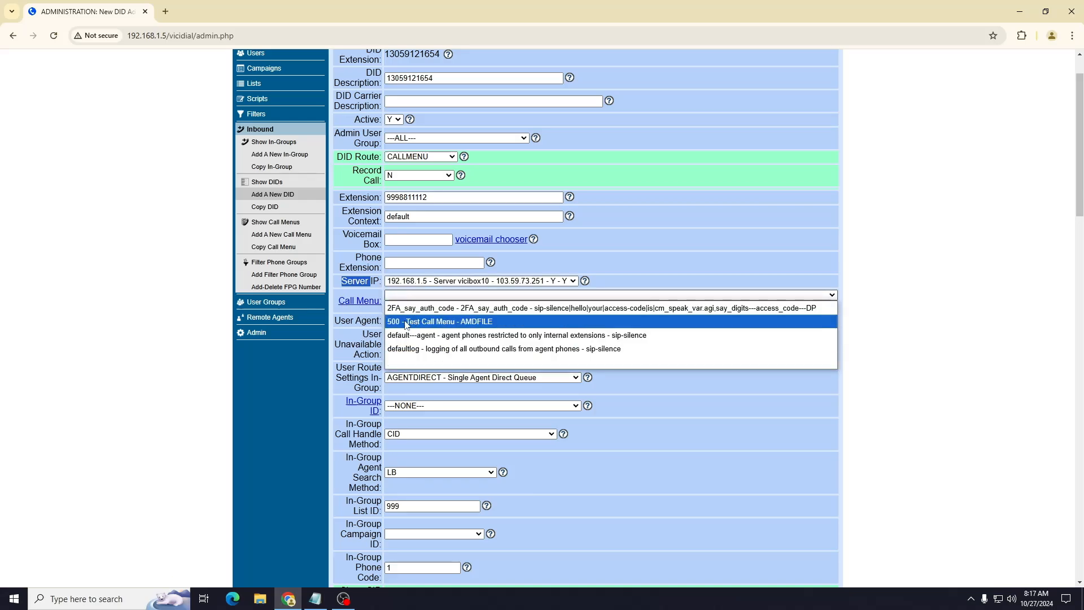
{"action": "left_click", "coordinate": [419, 322]}
{"action": "scroll", "coordinate": [429, 319], "scroll_direction": "down", "scroll_amount": 15}
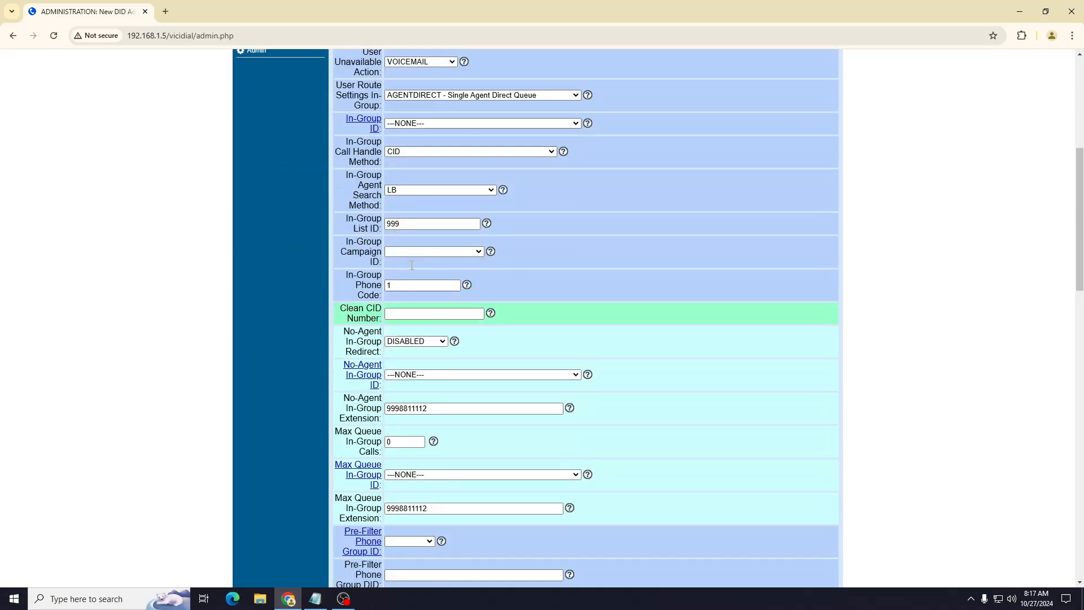
{"action": "scroll", "coordinate": [433, 319], "scroll_direction": "down", "scroll_amount": 2}
{"action": "left_click", "coordinate": [583, 329]}
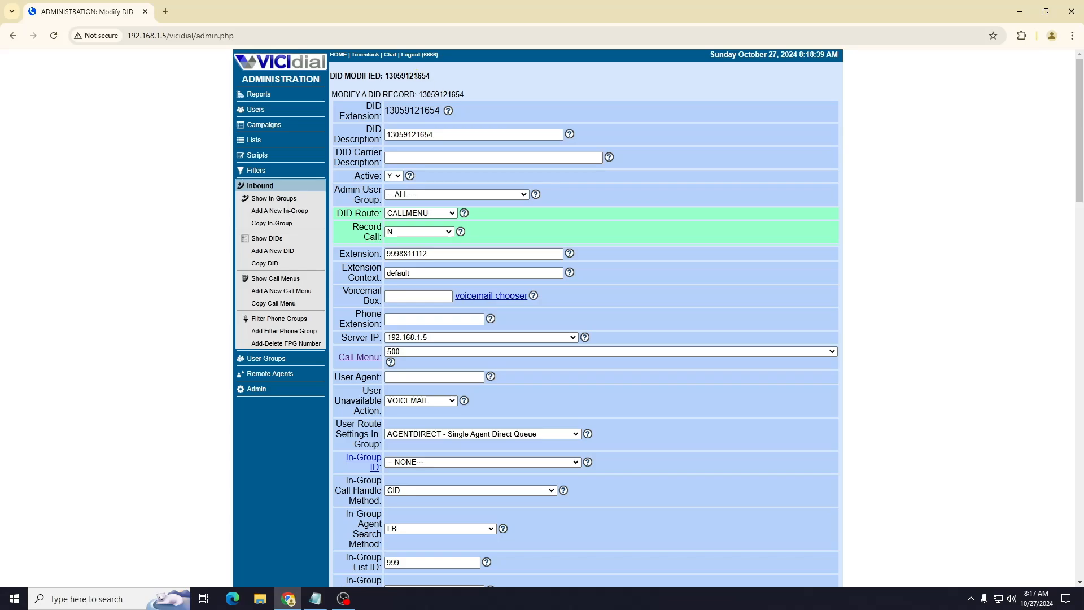
- Launch the Zoiper5 softphone from Windows search
{"action": "key", "text": "super"}
{"action": "type", "text": "zoi"}
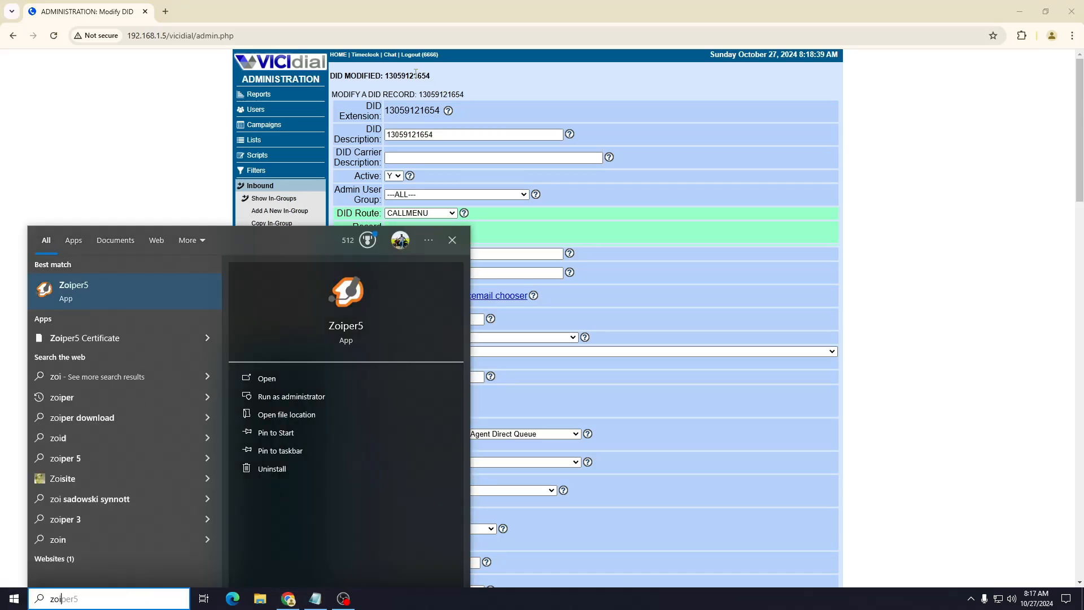
{"action": "key", "text": "Return"}
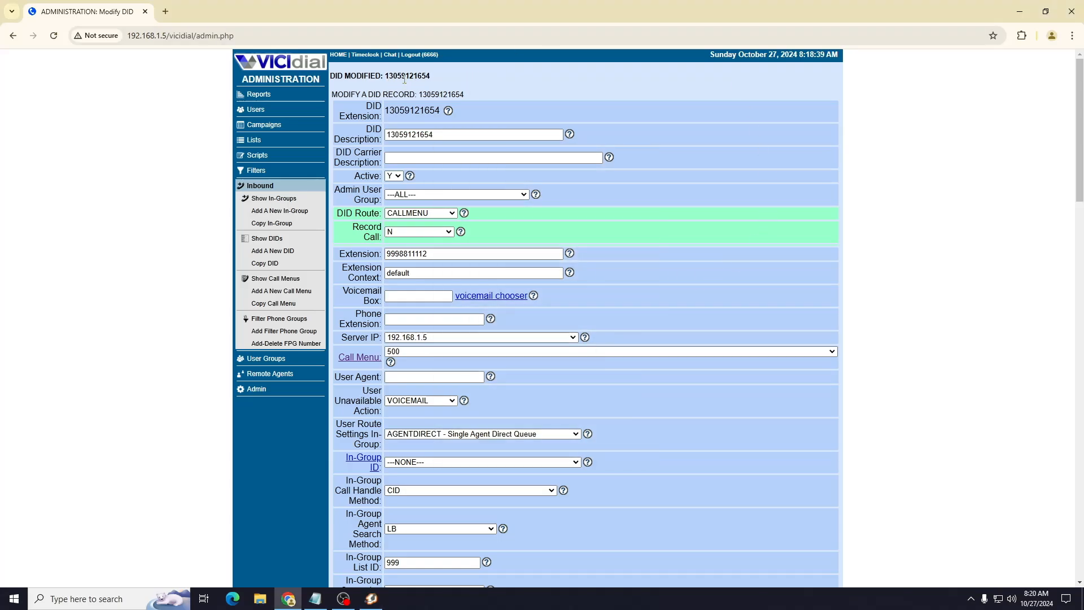
- Copy the DID number, switch to Zoiper5, place a test call to it with the prefix 60, and hang up
{"action": "double_click", "coordinate": [405, 76]}
{"action": "left_click", "coordinate": [377, 603]}
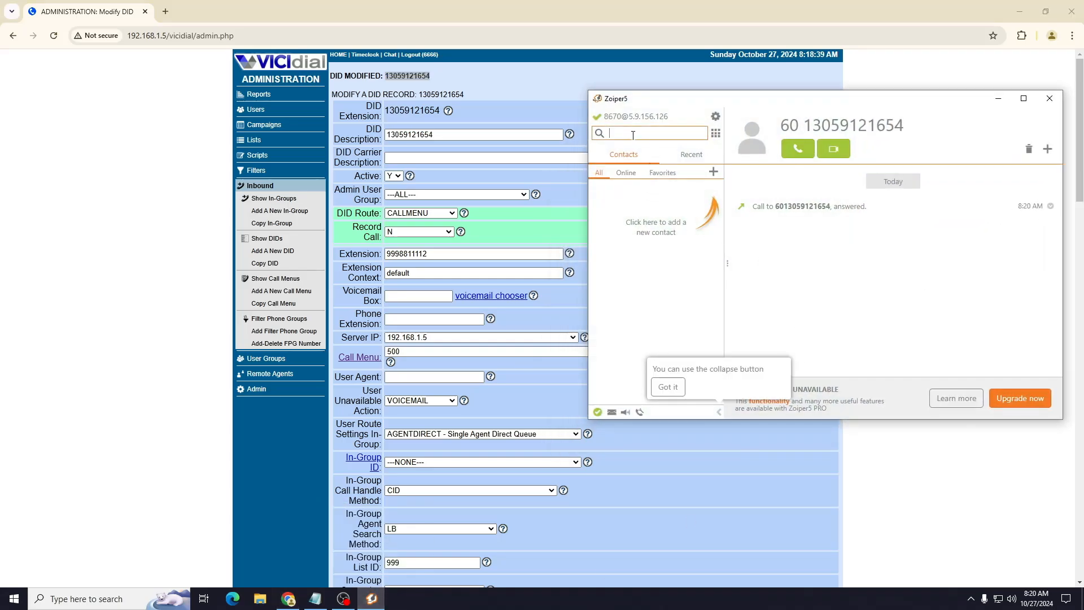
{"action": "key", "text": "Return"}
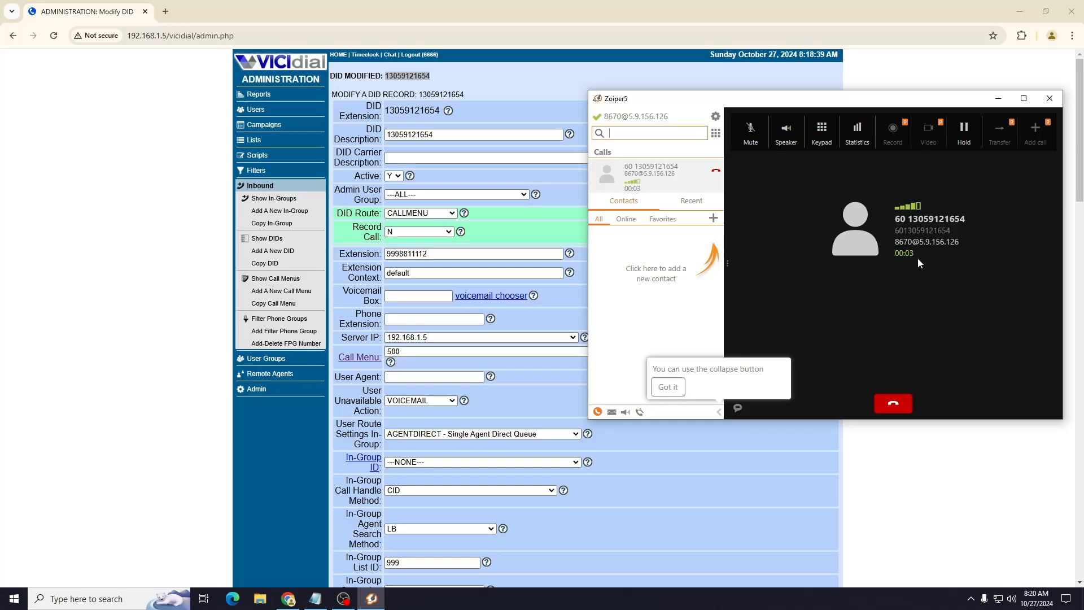
{"action": "left_click", "coordinate": [894, 405]}
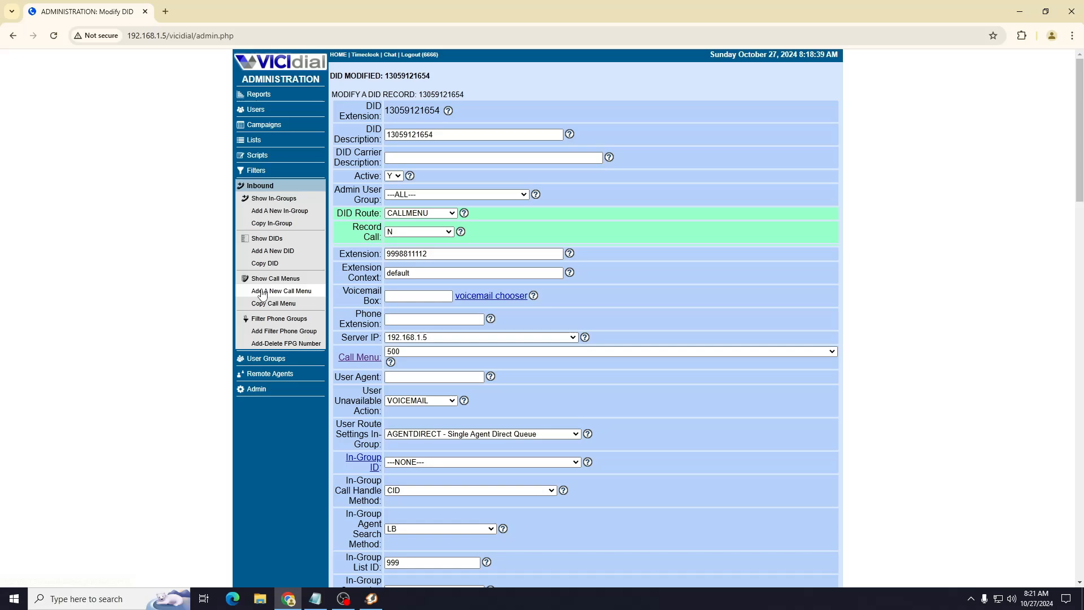
- Open call menu 500 from the call menu listings and review the audio files available for its Menu Prompt
{"action": "left_click", "coordinate": [270, 278]}
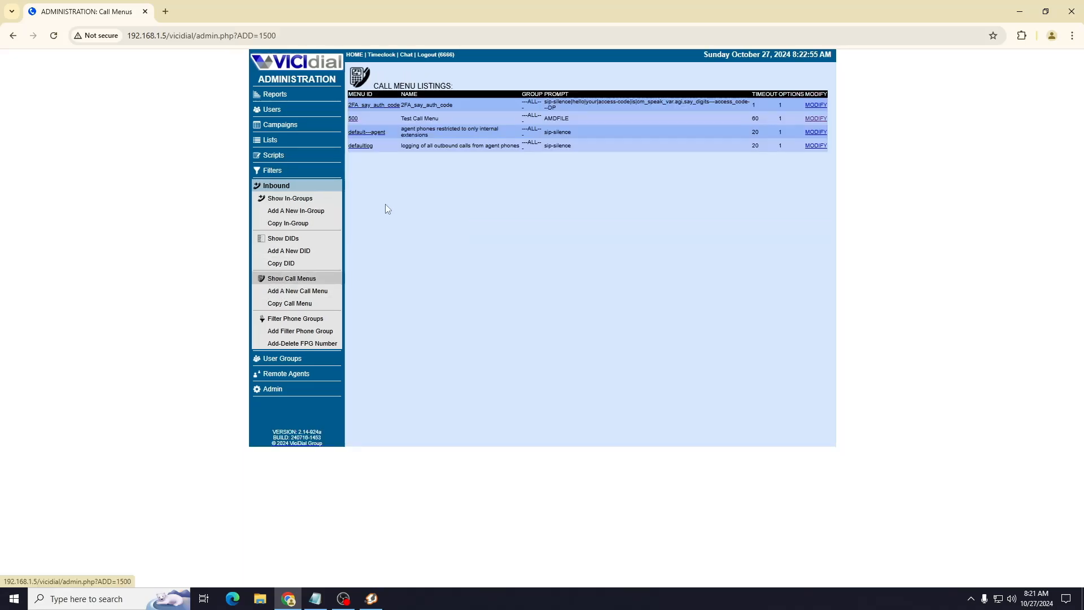
{"action": "left_click", "coordinate": [355, 118]}
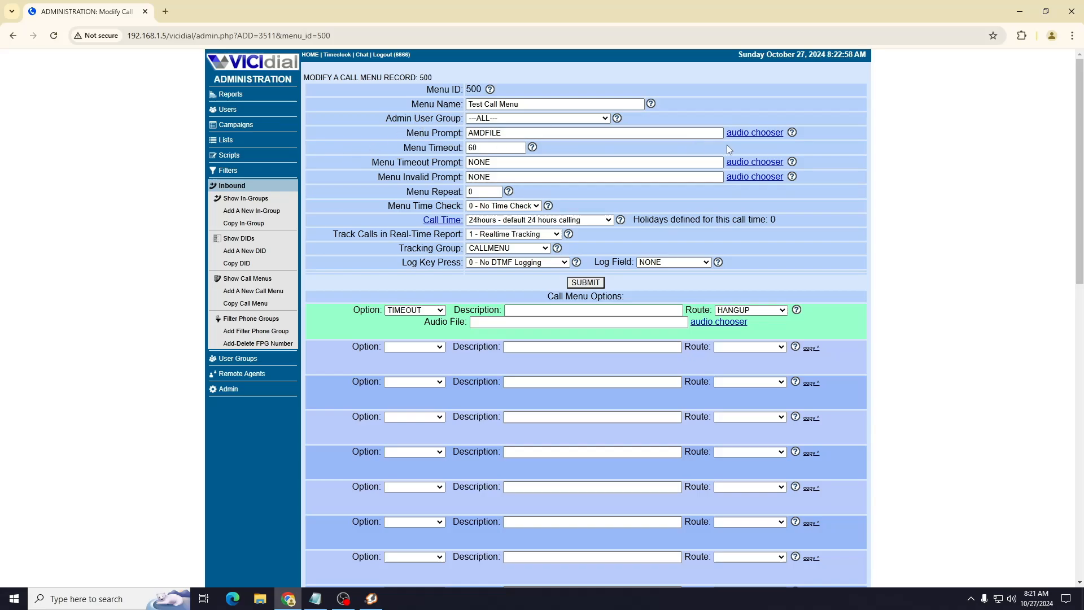
{"action": "left_click", "coordinate": [744, 133]}
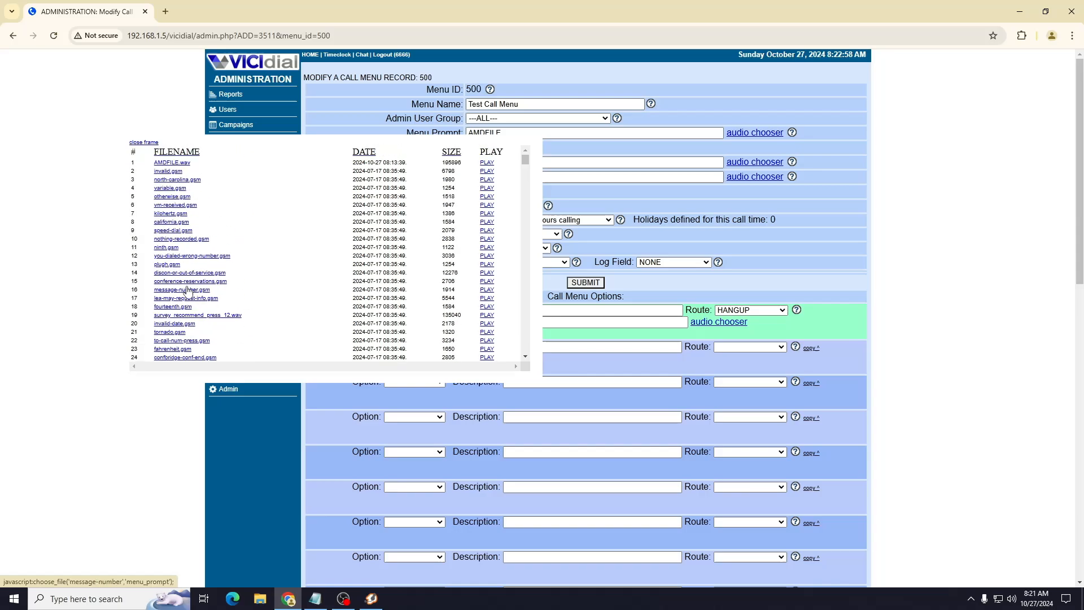
{"action": "left_click", "coordinate": [144, 142]}
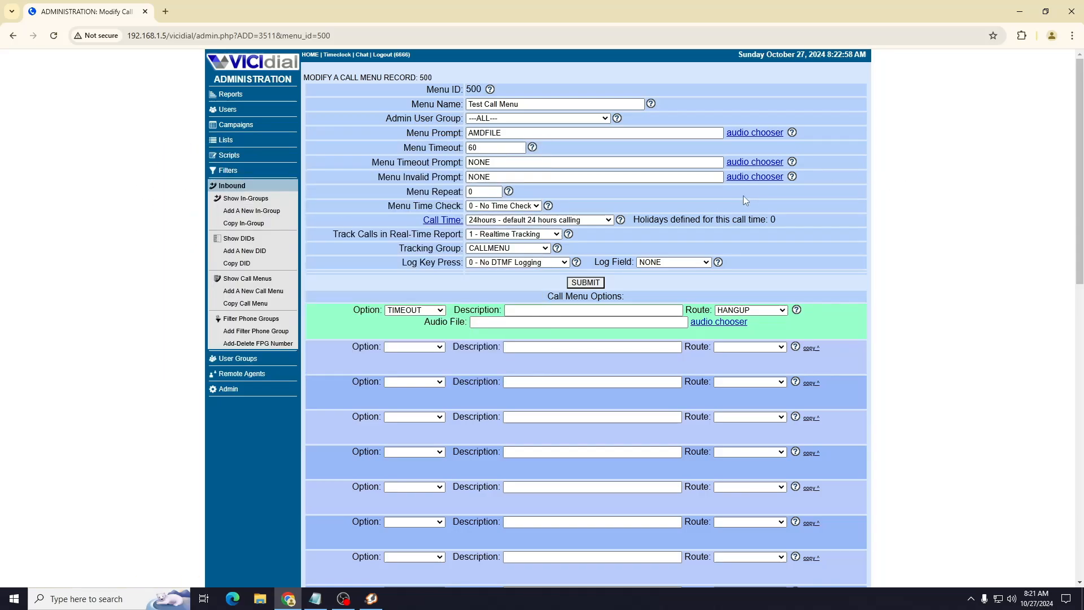